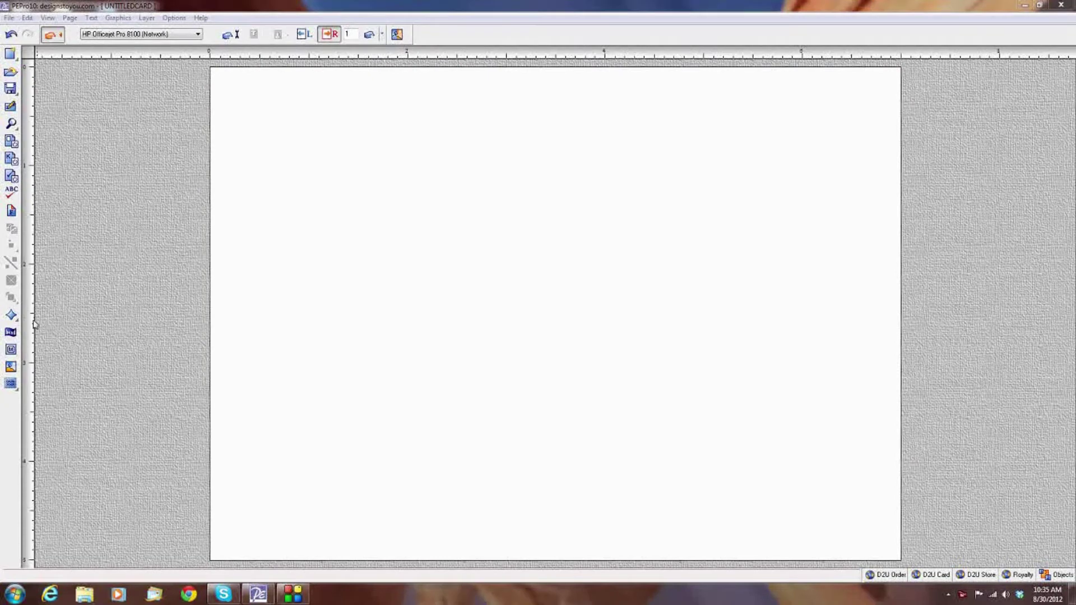
# Step: Bring up the Fixed Shape flyout of ready-made shapes on the blank card
pyautogui.click(11, 316)
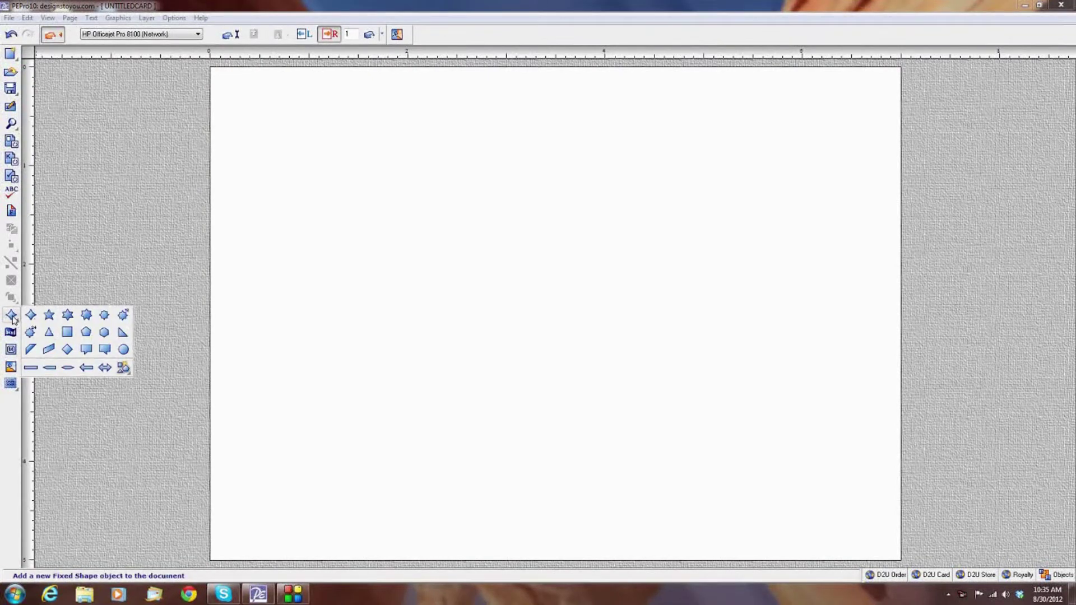
# Step: Add a square and stretch it into a full-width light-blue band along the page bottom
pyautogui.click(67, 333)
pyautogui.click(365, 274)
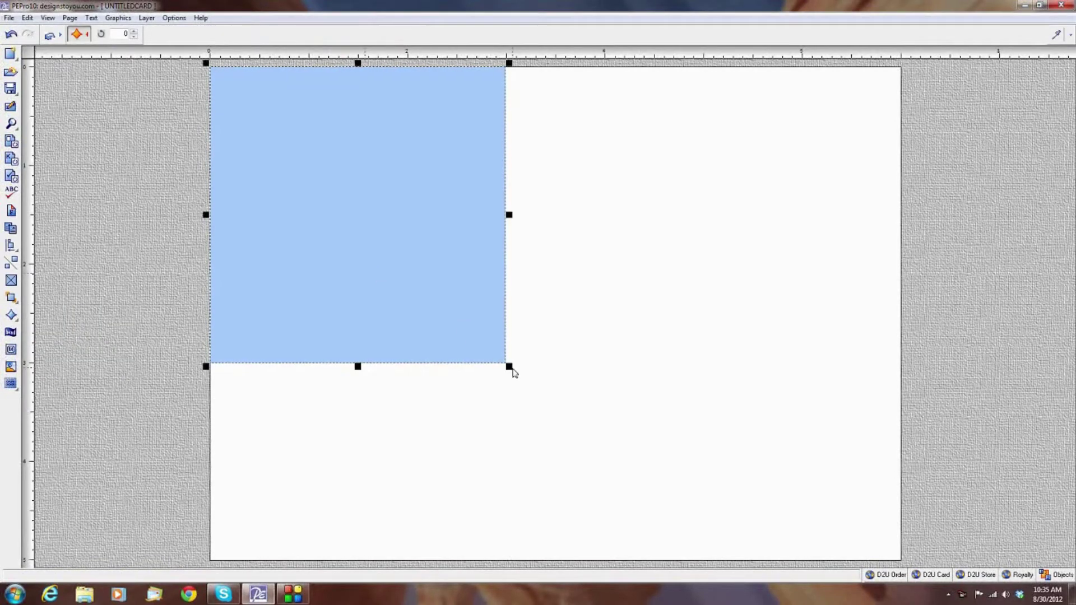
pyautogui.moveTo(509, 367); pyautogui.dragTo(902, 165)
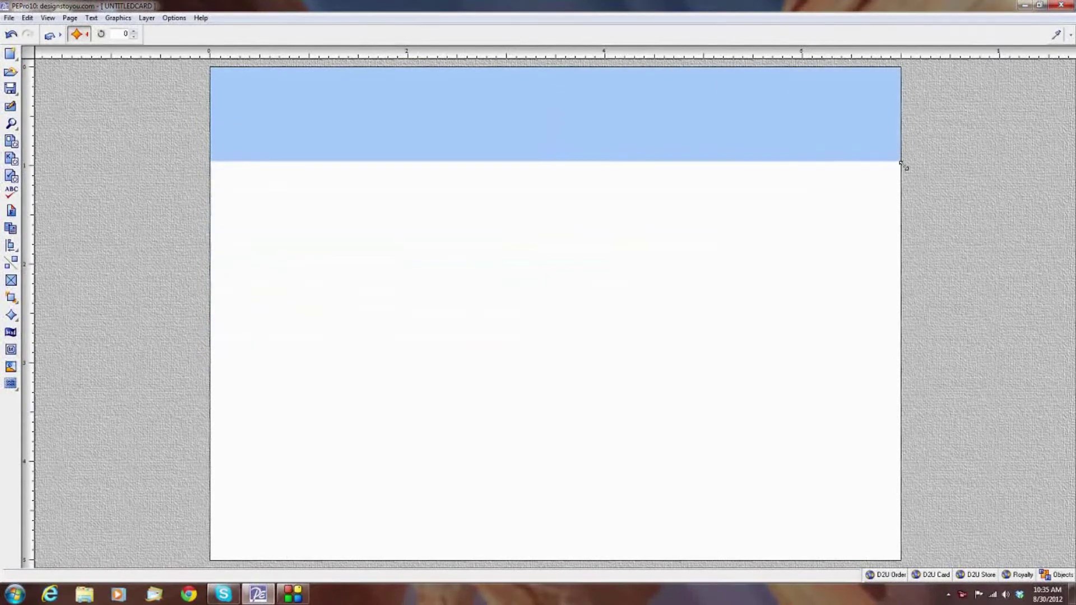
pyautogui.moveTo(564, 132)
pyautogui.mouseDown()
pyautogui.moveTo(543, 429)
pyautogui.moveTo(562, 522)
pyautogui.mouseUp()
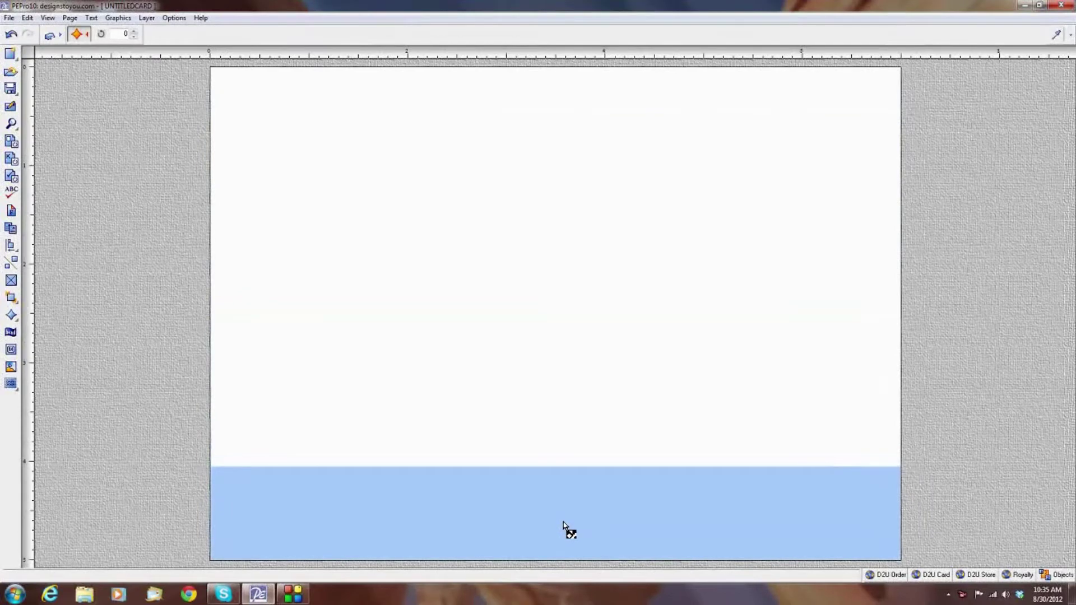
# Step: Set the bottom band's Color 1 to red from the V, M, P, R palette
pyautogui.rightClick(569, 520)
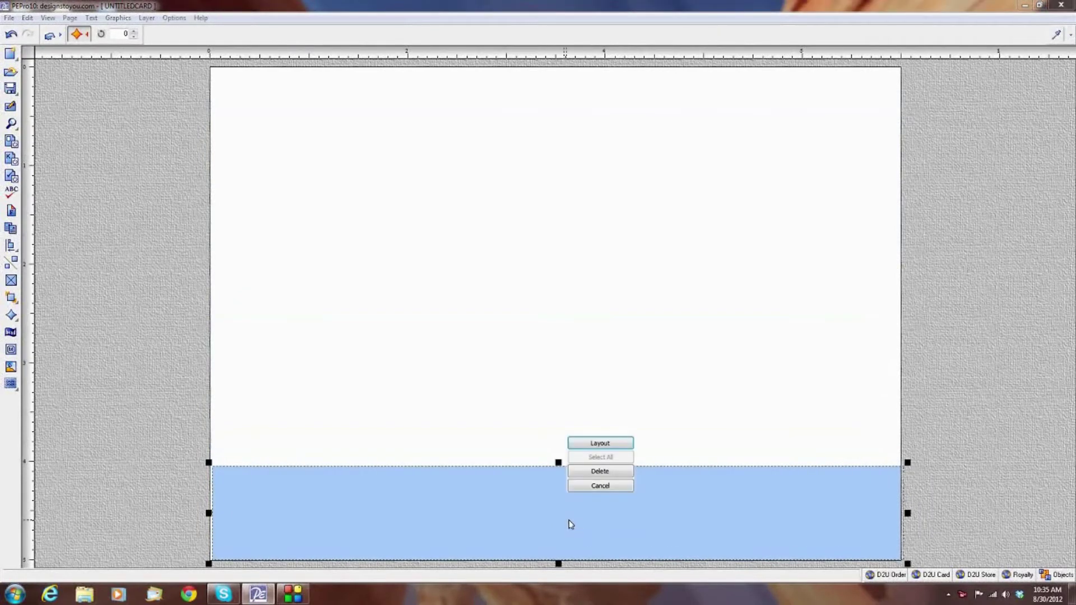
pyautogui.click(598, 443)
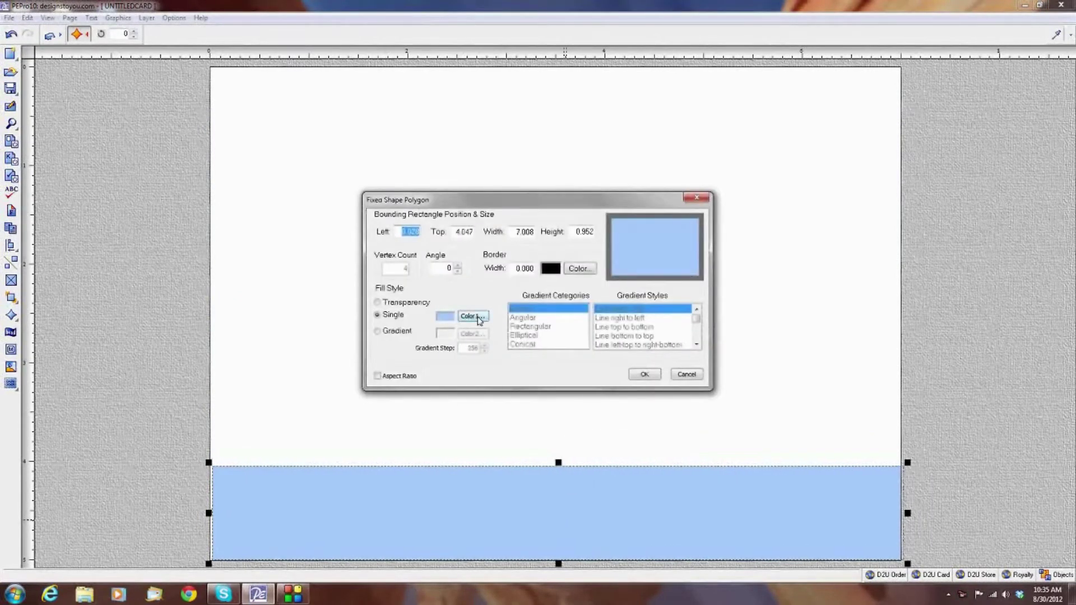
pyautogui.click(479, 317)
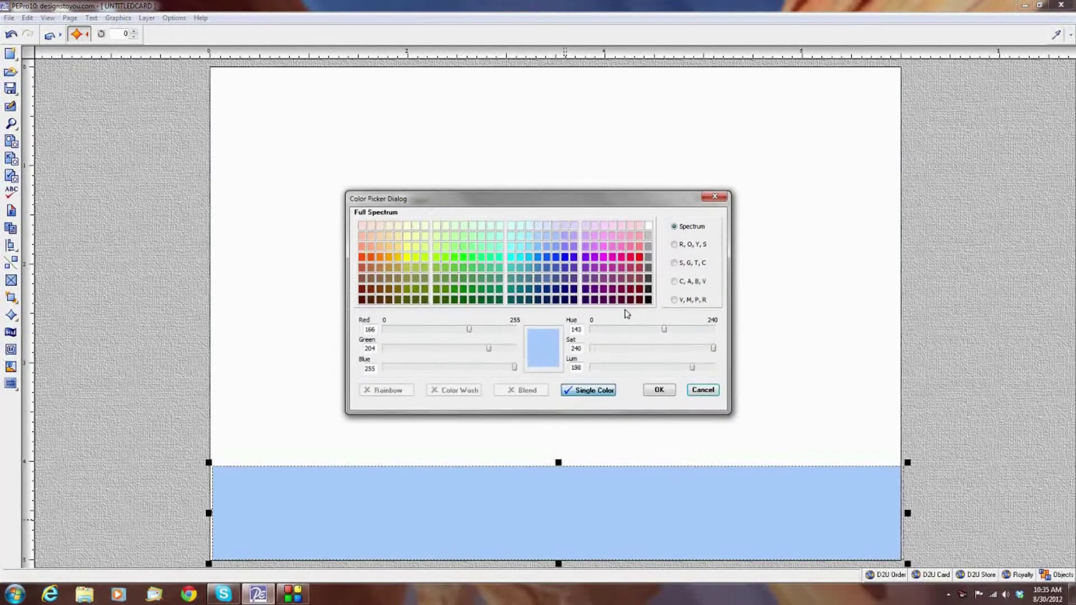
pyautogui.click(674, 299)
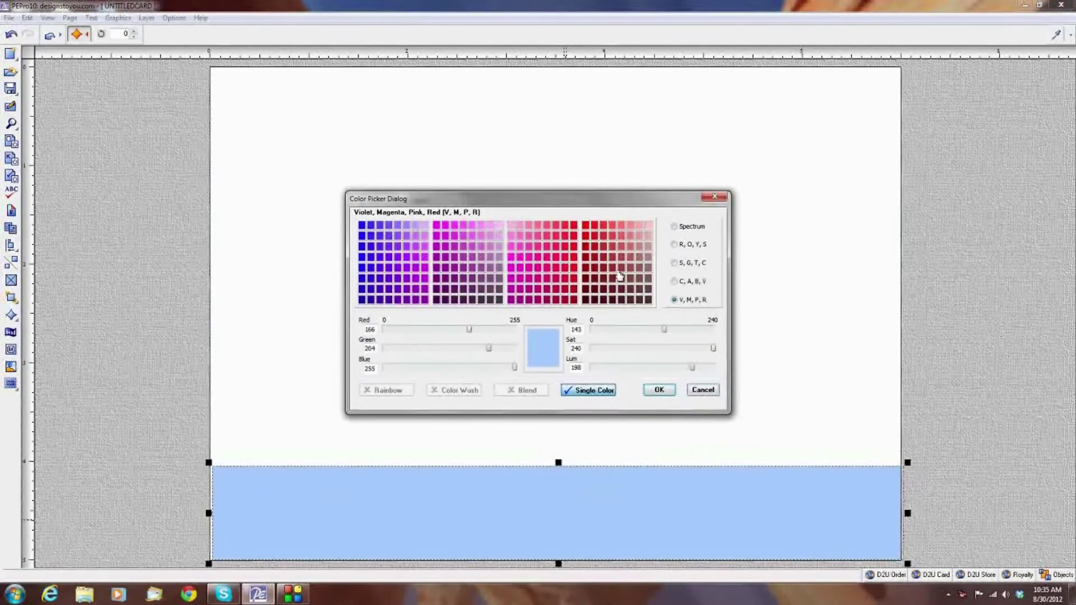
pyautogui.click(613, 255)
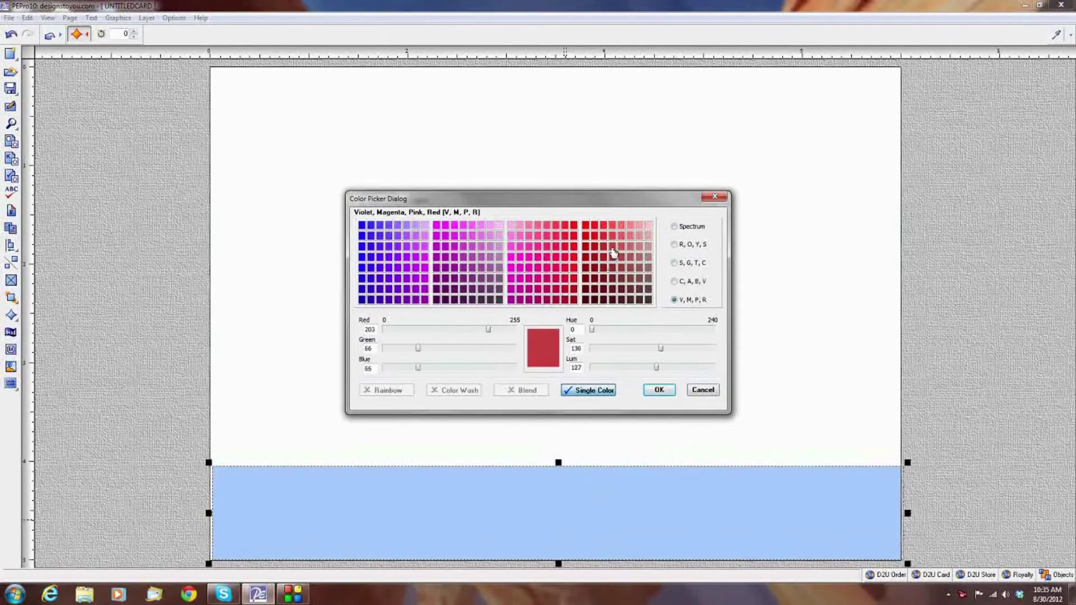
pyautogui.click(656, 390)
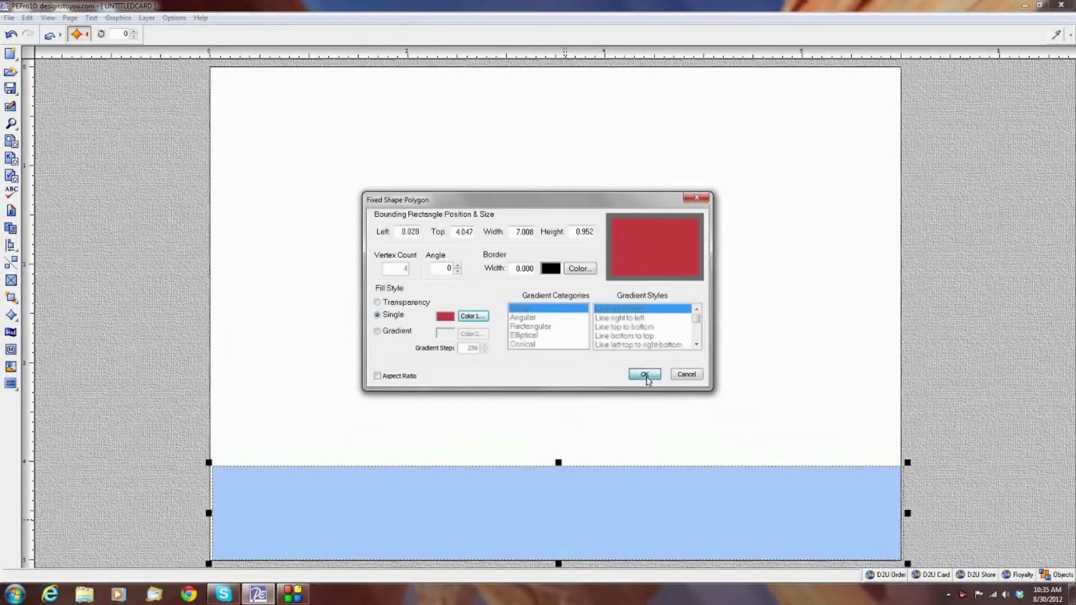
pyautogui.click(646, 376)
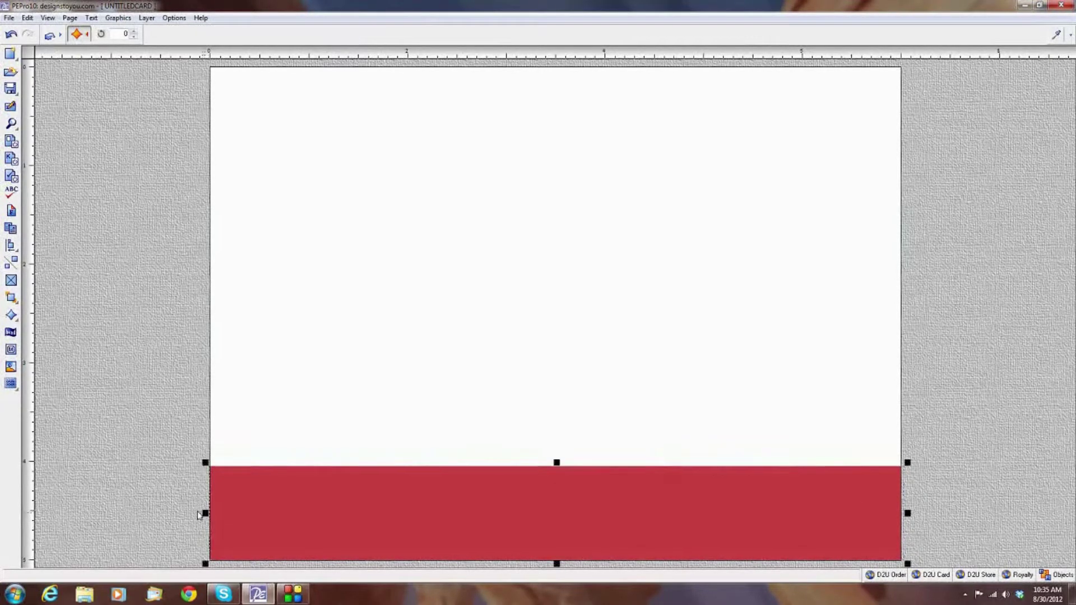
pyautogui.click(126, 437)
# Step: Add a circle and shrink it to a small dot at the red band's left end
pyautogui.click(11, 315)
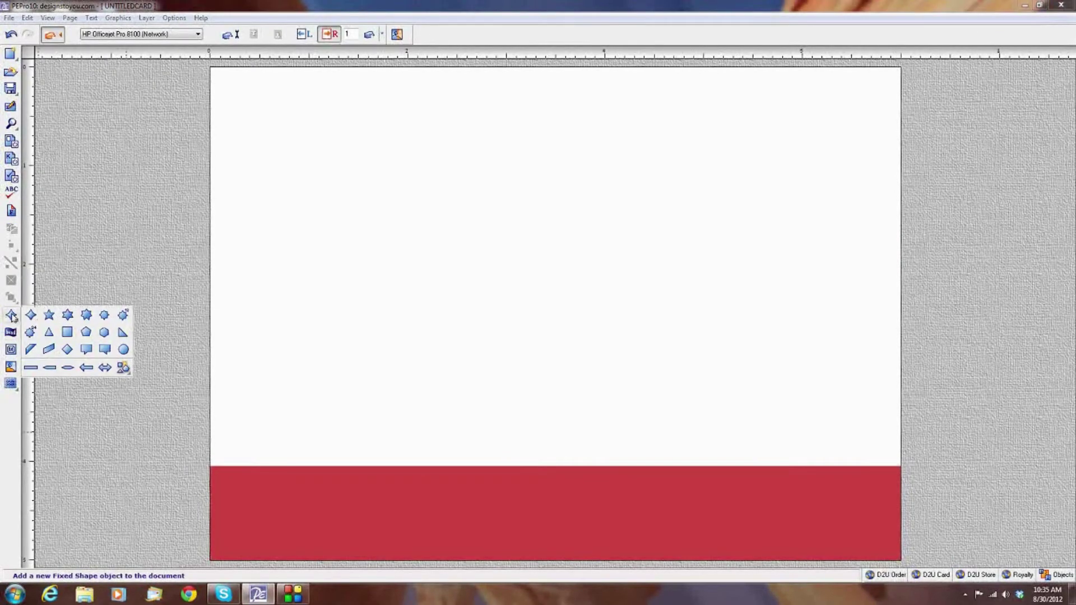
pyautogui.click(123, 351)
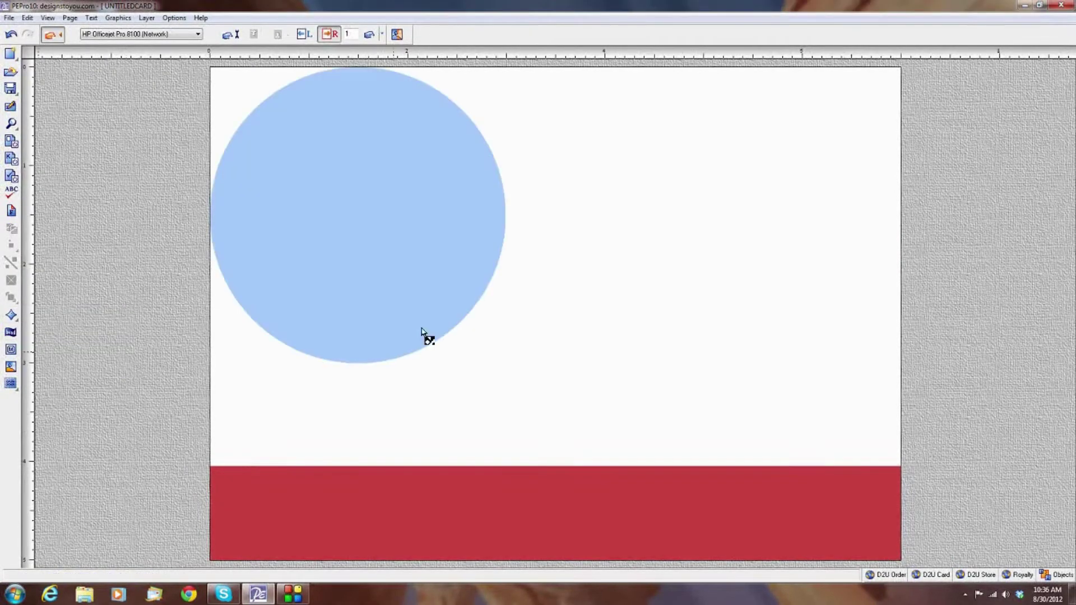
pyautogui.click(427, 318)
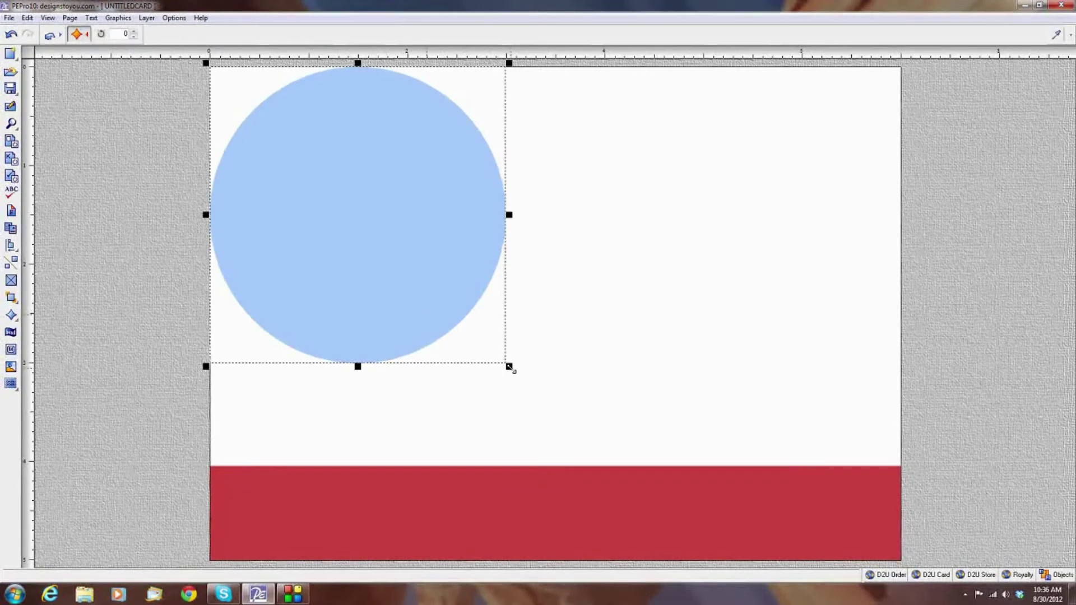
pyautogui.moveTo(508, 365)
pyautogui.mouseDown()
pyautogui.moveTo(426, 268)
pyautogui.moveTo(219, 87)
pyautogui.moveTo(239, 500)
pyautogui.mouseUp()
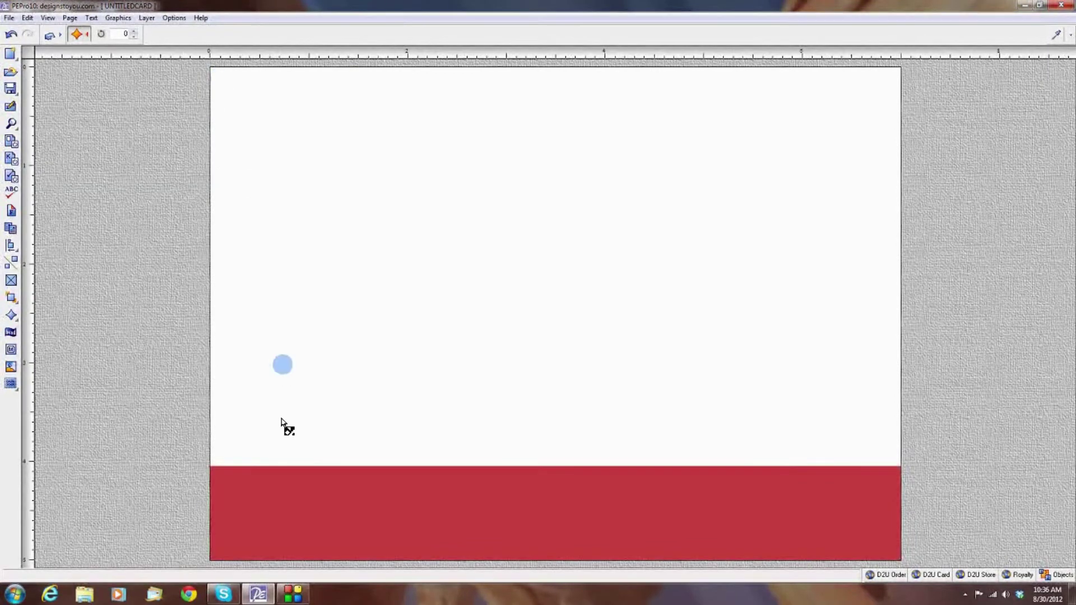
# Step: Change the small dot's Color 1 fill to white in its Layout settings
pyautogui.rightClick(238, 498)
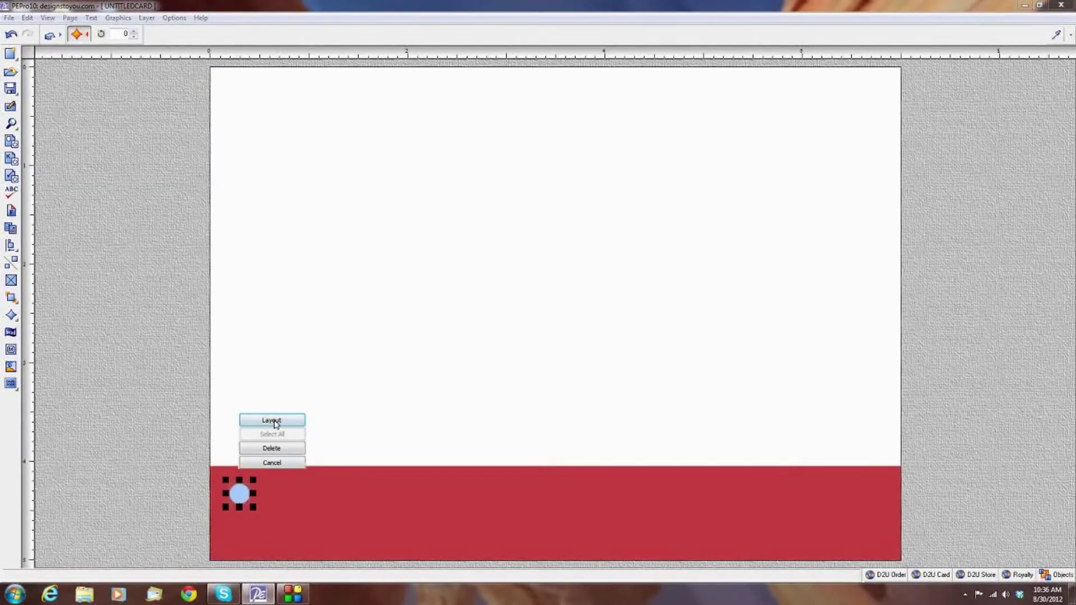
pyautogui.click(275, 424)
pyautogui.click(485, 317)
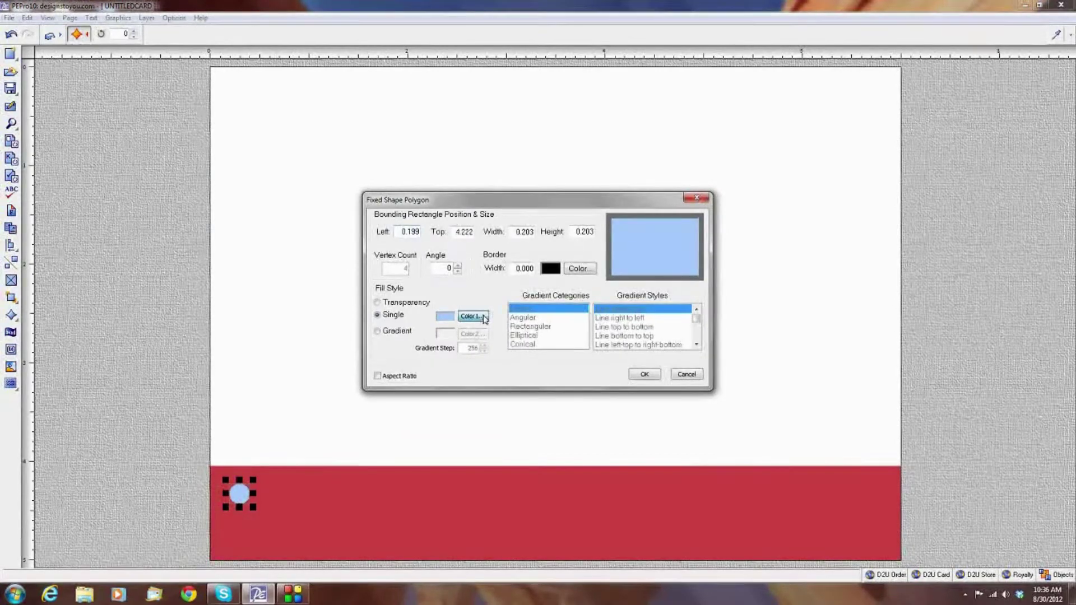
pyautogui.click(648, 228)
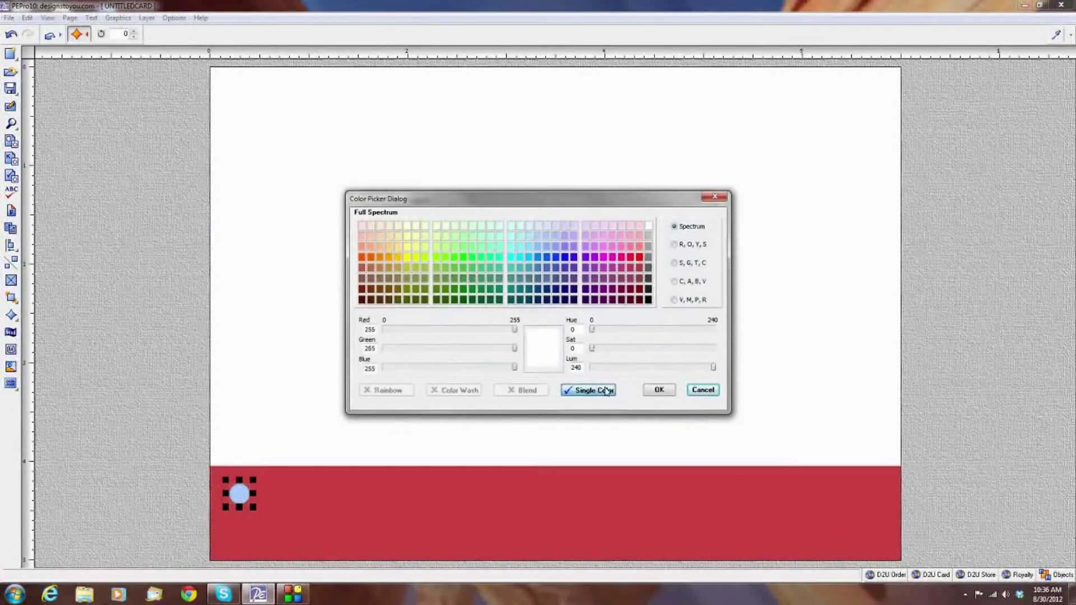
pyautogui.click(659, 391)
pyautogui.click(650, 379)
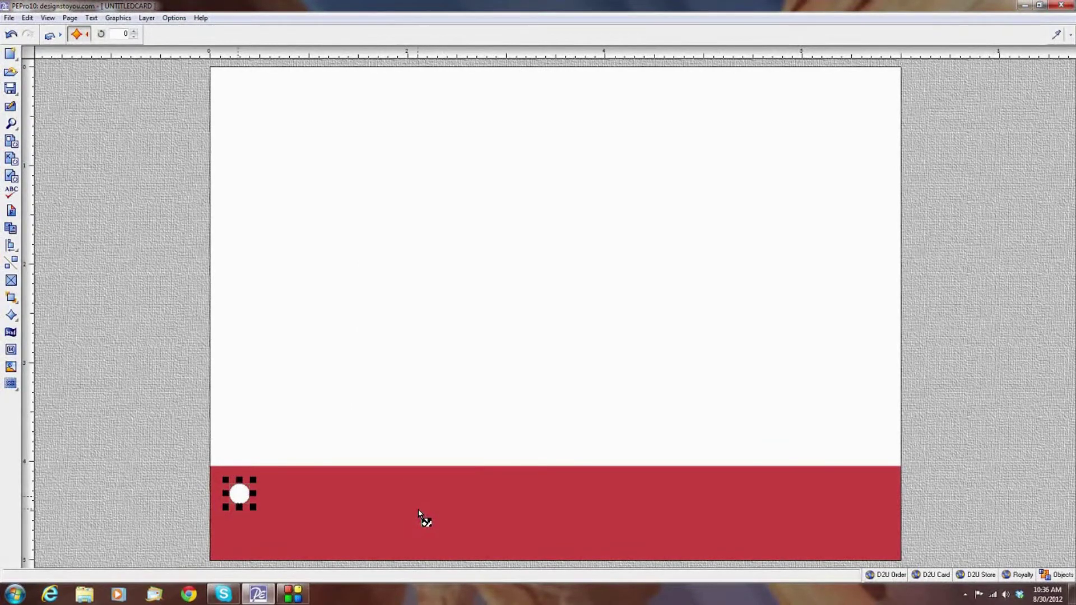
# Step: Duplicate the white dot with Ctrl+D, staggering the copies across the band's left half
pyautogui.click(27, 17)
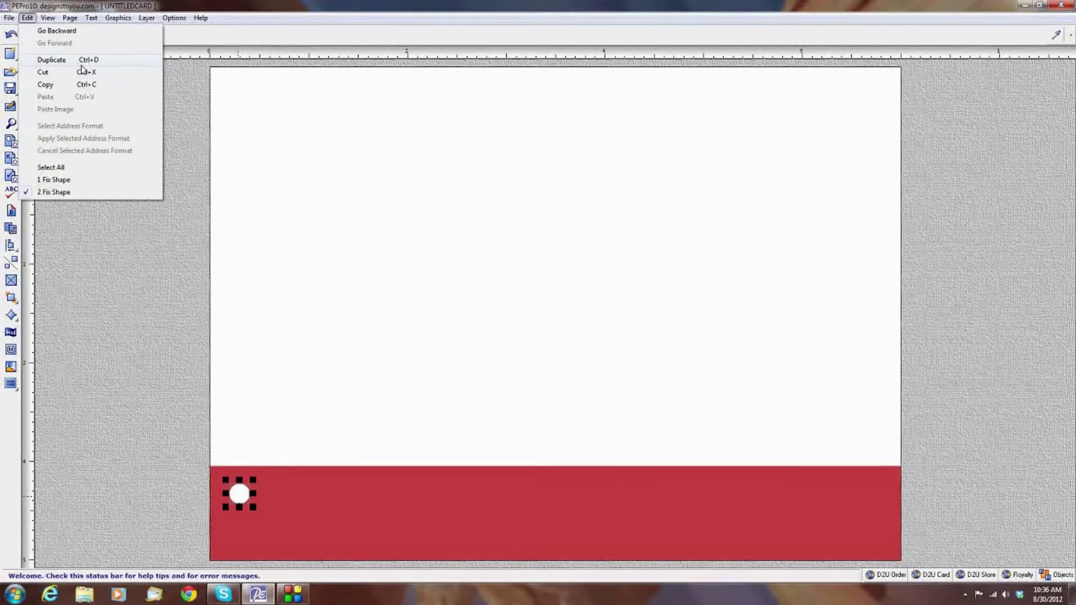
pyautogui.click(58, 63)
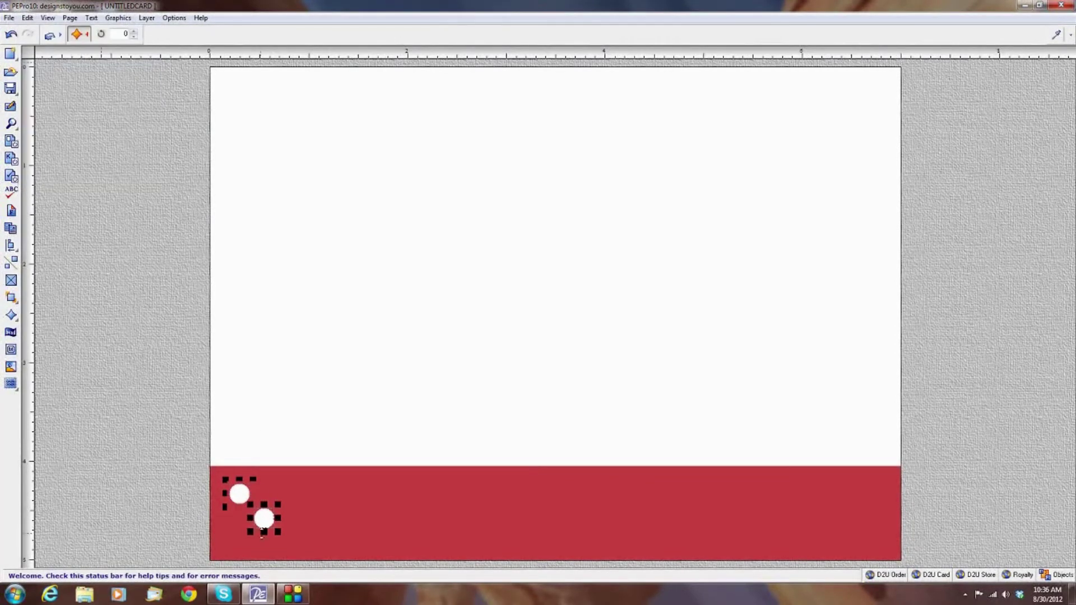
pyautogui.rightClick(269, 531)
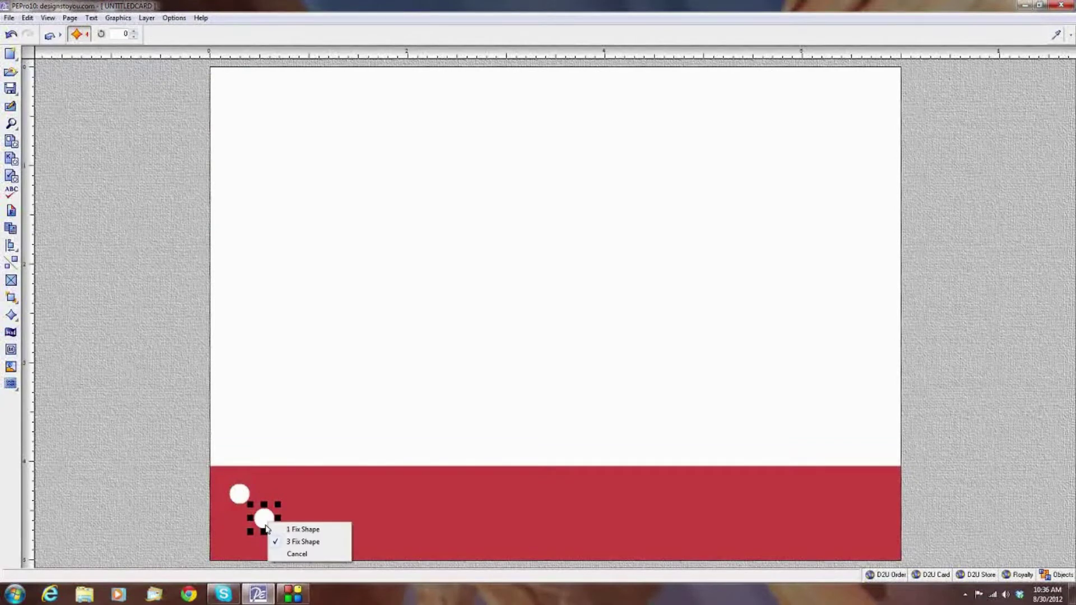
pyautogui.click(302, 541)
pyautogui.moveTo(269, 528)
pyautogui.mouseDown()
pyautogui.moveTo(302, 510)
pyautogui.moveTo(293, 519)
pyautogui.mouseUp()
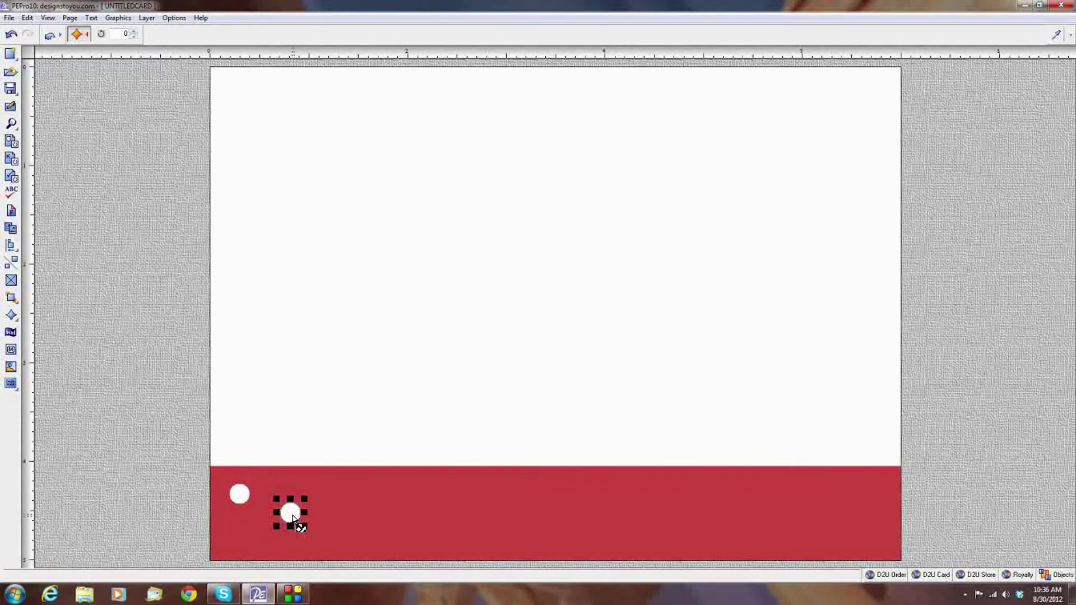
pyautogui.hotkey('ctrl', 'd')
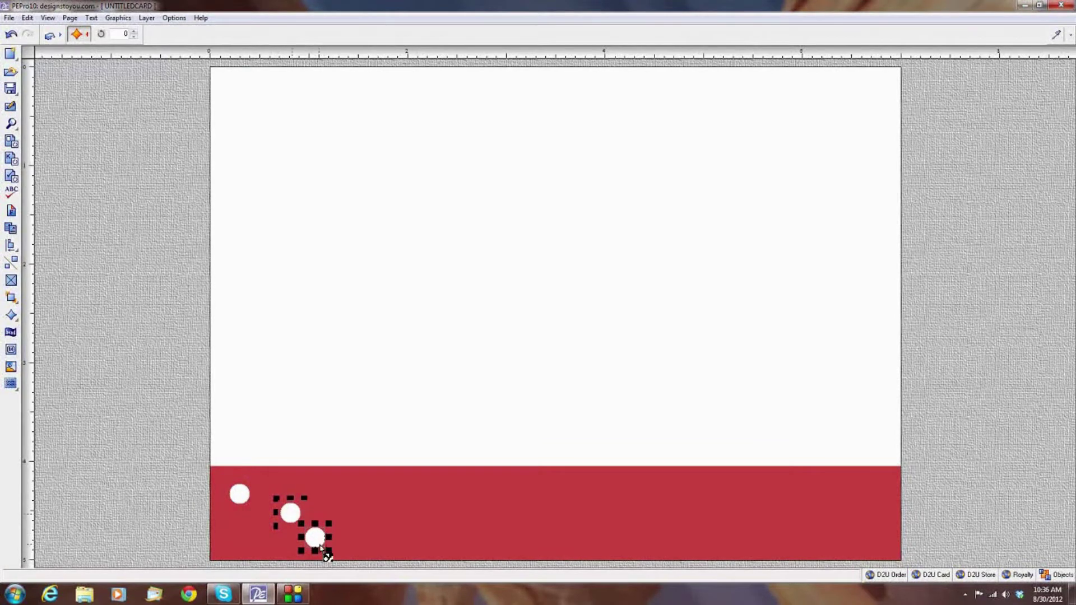
pyautogui.moveTo(319, 541); pyautogui.dragTo(359, 500)
pyautogui.hotkey('ctrl', 'd')
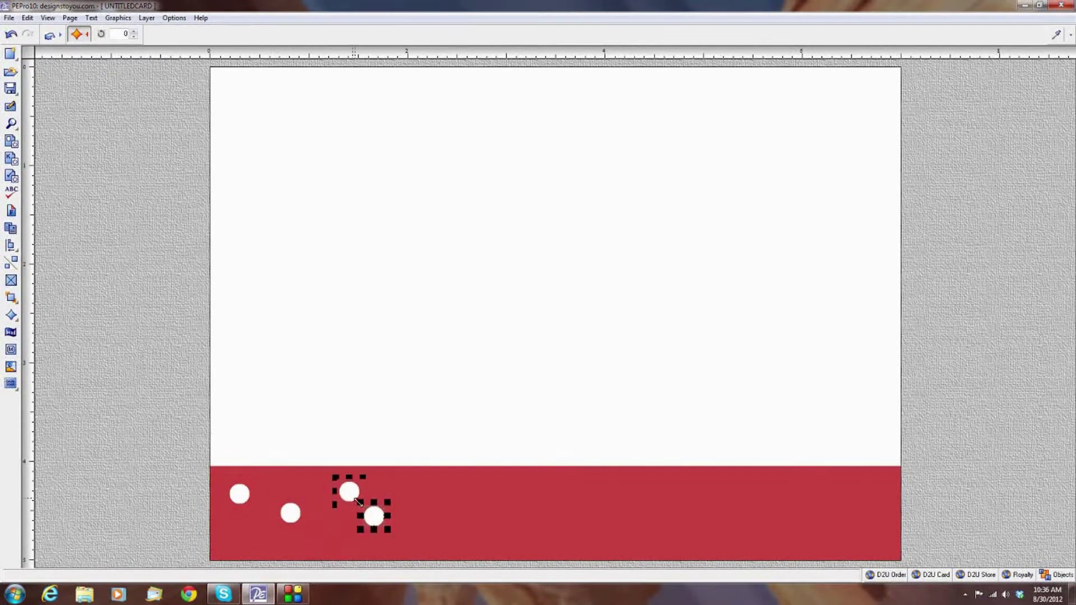
pyautogui.moveTo(377, 521)
pyautogui.mouseDown()
pyautogui.moveTo(387, 537)
pyautogui.moveTo(439, 491)
pyautogui.mouseUp()
pyautogui.hotkey('ctrl', 'd')
pyautogui.hotkey('ctrl', 'd')
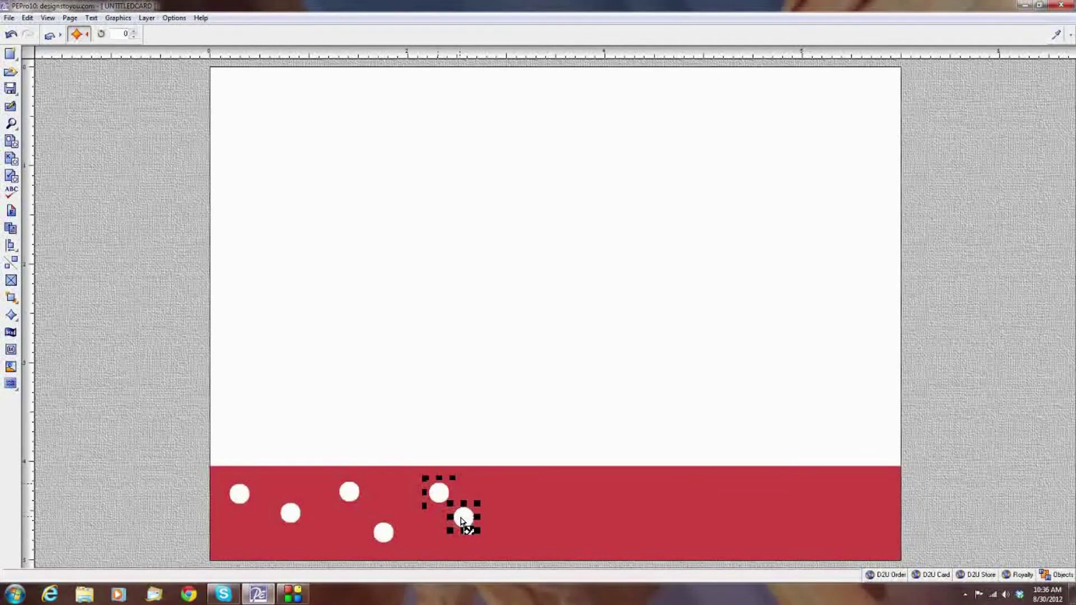
pyautogui.hotkey('ctrl', 'd')
pyautogui.moveTo(489, 545)
pyautogui.mouseDown()
pyautogui.moveTo(521, 509)
pyautogui.moveTo(517, 496)
pyautogui.mouseUp()
# Step: Copy groups of white dots onto the middle and right side of the red band
pyautogui.rightClick(438, 496)
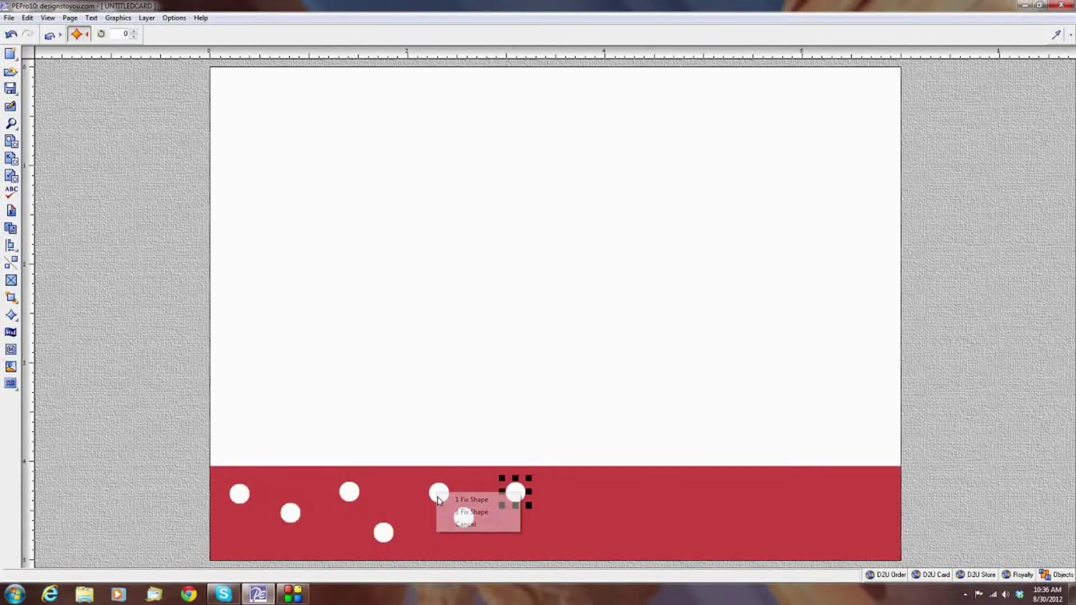
pyautogui.click(470, 514)
pyautogui.keyDown('shift'); pyautogui.click(514, 497); pyautogui.keyUp('shift')
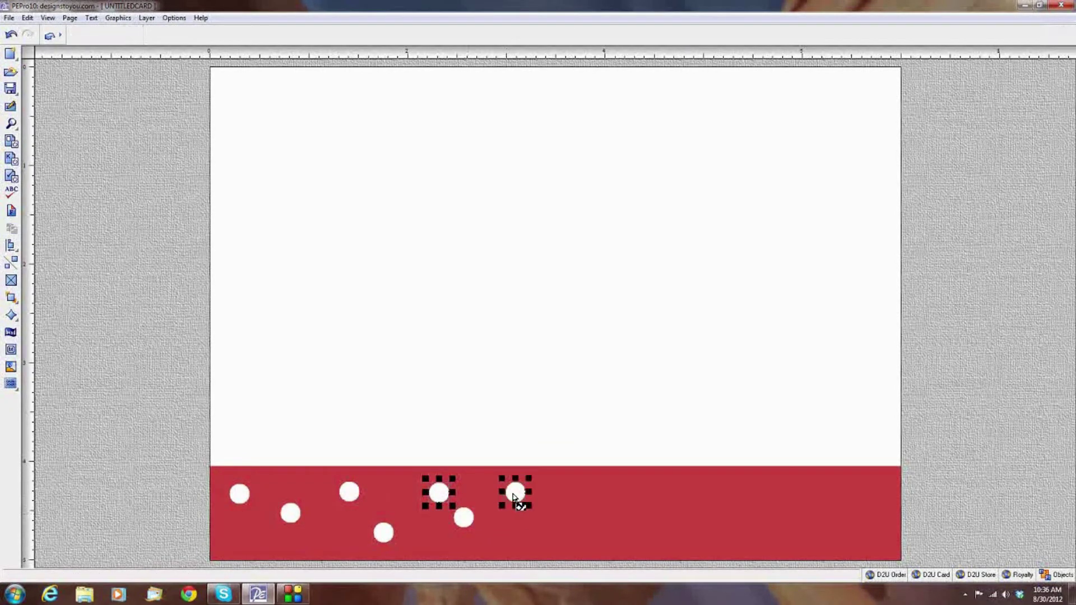
pyautogui.keyDown('shift'); pyautogui.click(458, 523); pyautogui.keyUp('shift')
pyautogui.moveTo(467, 520); pyautogui.dragTo(584, 538)
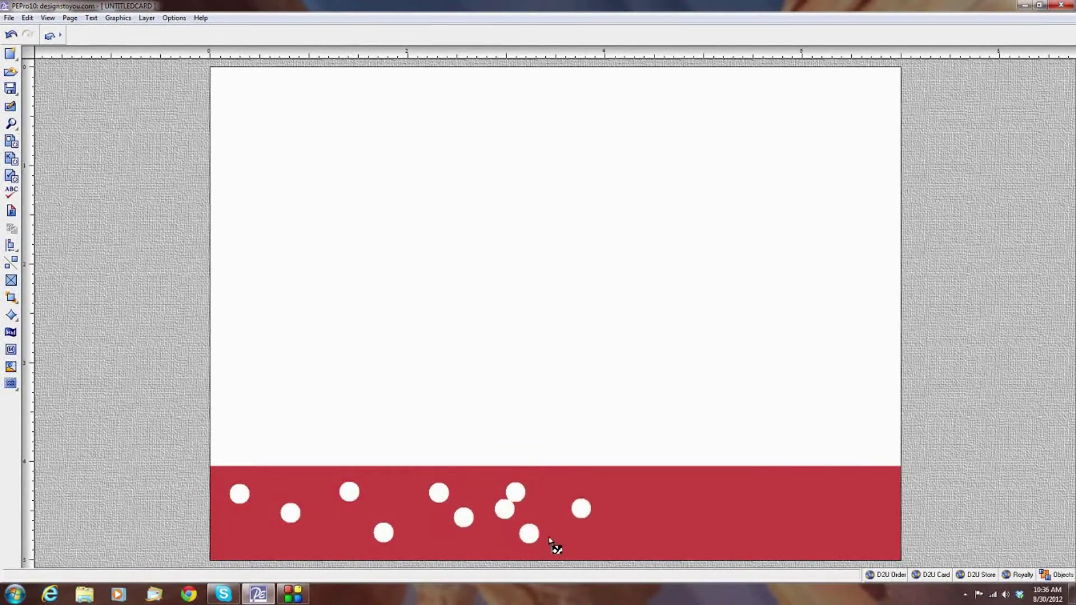
pyautogui.click(626, 524)
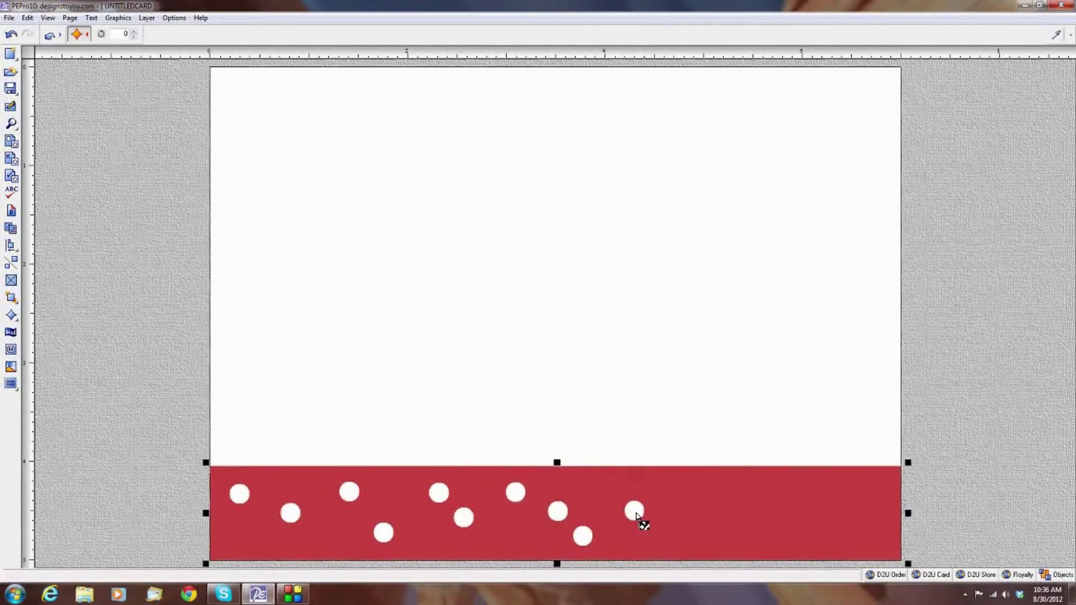
pyautogui.rightClick(638, 509)
pyautogui.click(662, 544)
pyautogui.moveTo(634, 510)
pyautogui.mouseDown()
pyautogui.moveTo(689, 481)
pyautogui.moveTo(727, 535)
pyautogui.moveTo(778, 473)
pyautogui.moveTo(826, 534)
pyautogui.mouseUp()
pyautogui.moveTo(826, 534)
pyautogui.mouseDown()
pyautogui.moveTo(852, 552)
pyautogui.moveTo(869, 501)
pyautogui.mouseUp()
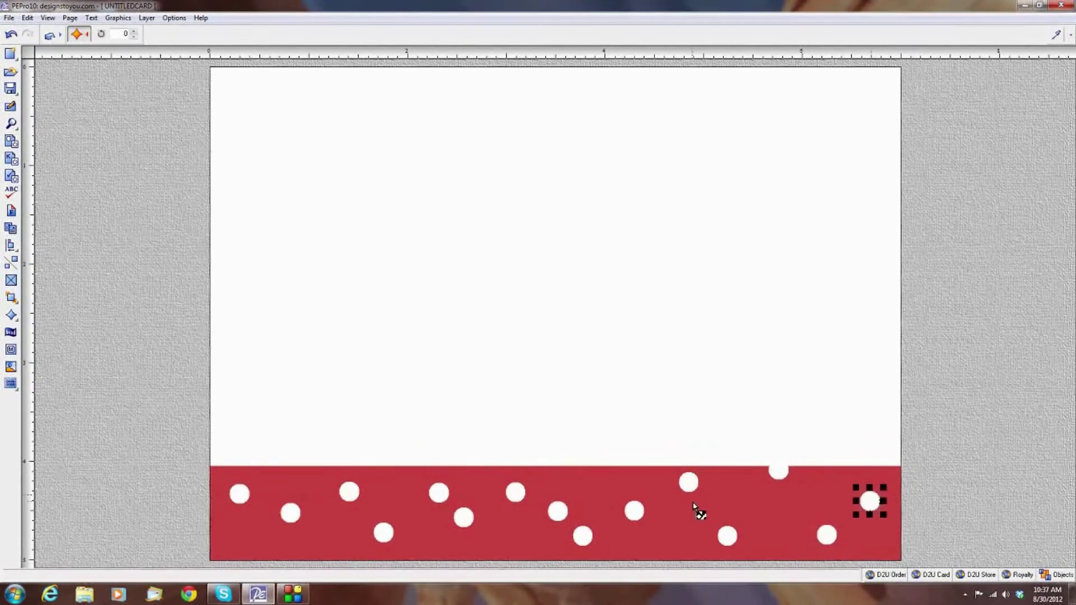
# Step: Shift individual dots so some straddle the band's top and bottom edges
pyautogui.rightClick(554, 514)
pyautogui.click(588, 532)
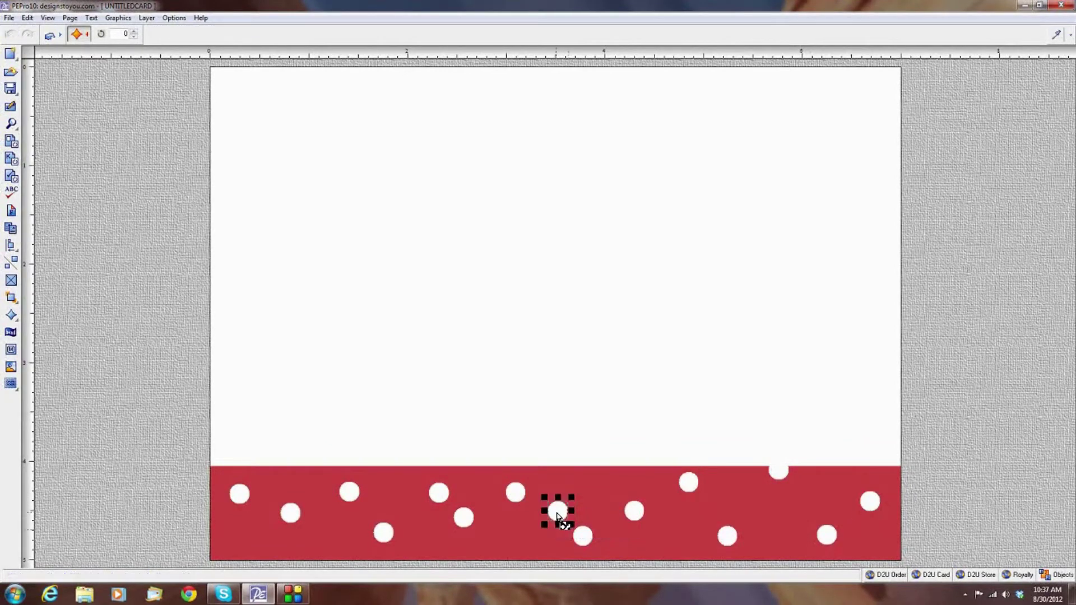
pyautogui.moveTo(554, 511); pyautogui.dragTo(527, 556)
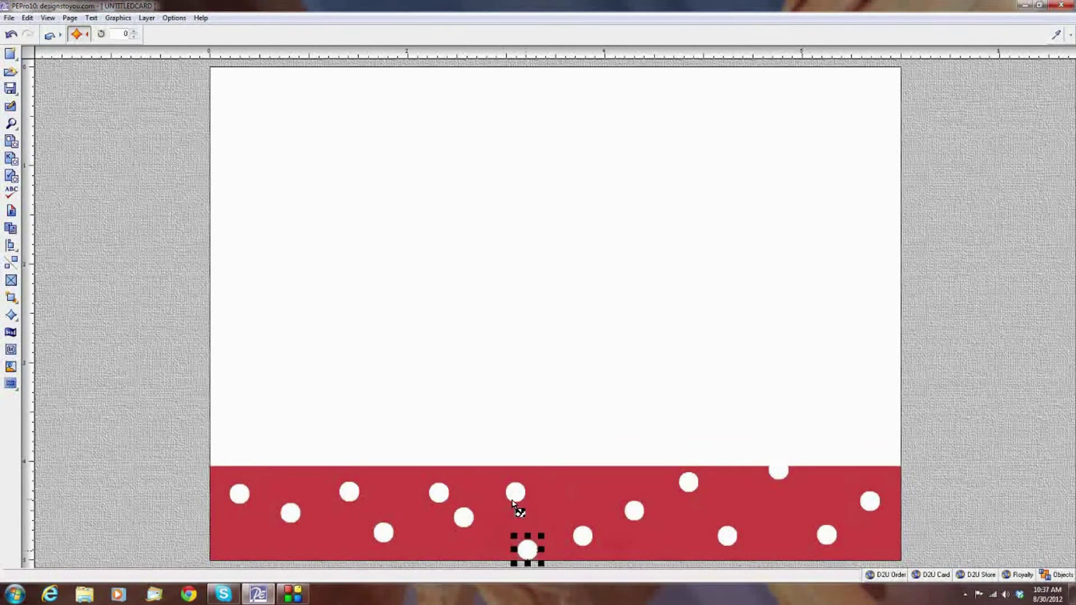
pyautogui.rightClick(462, 520)
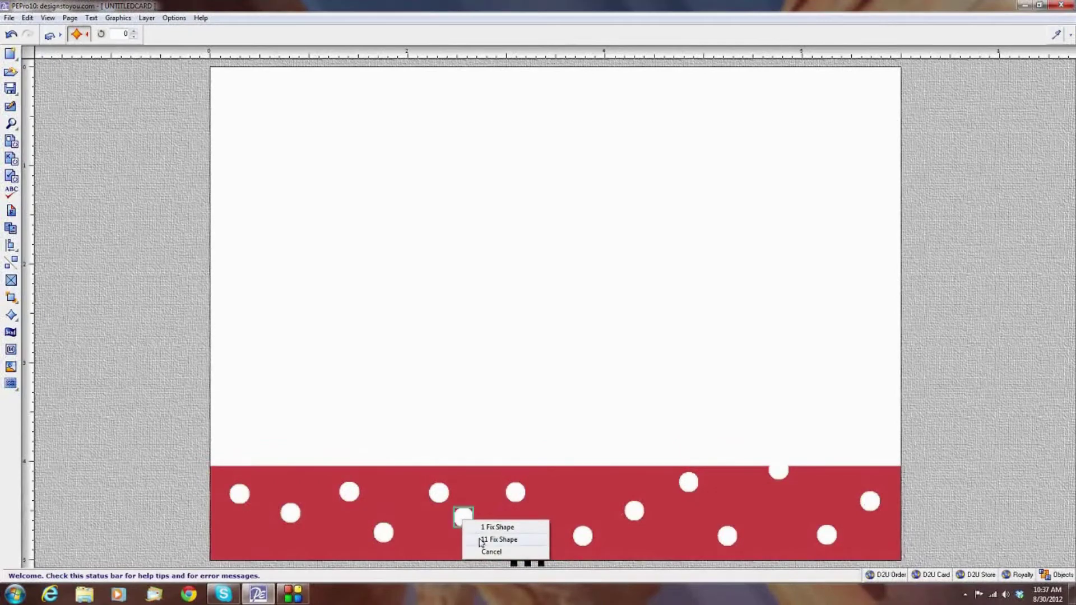
pyautogui.click(482, 539)
pyautogui.moveTo(465, 515); pyautogui.dragTo(479, 472)
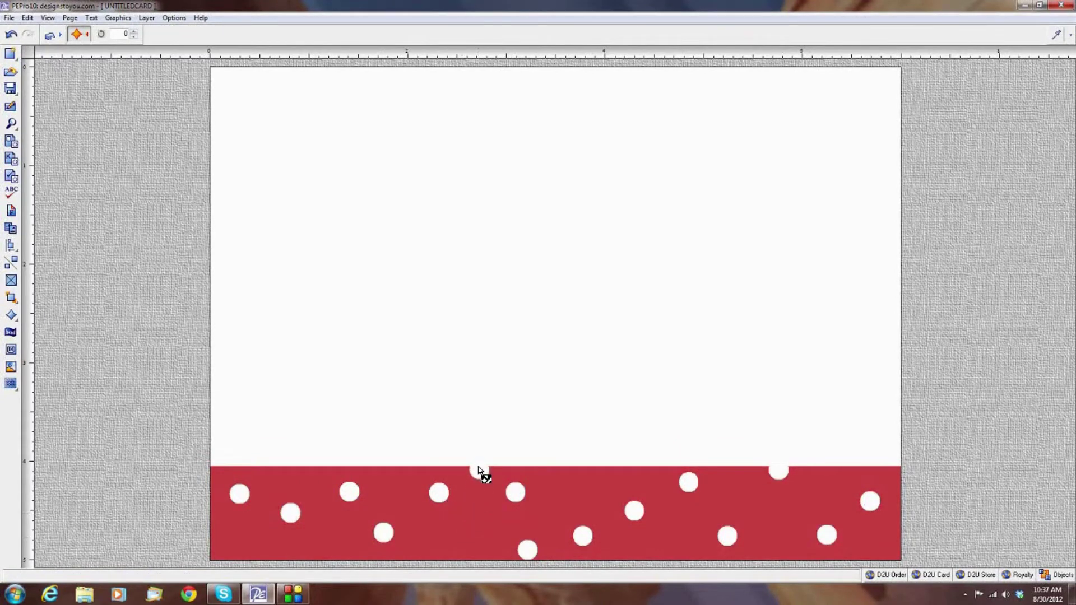
pyautogui.rightClick(438, 493)
pyautogui.click(451, 513)
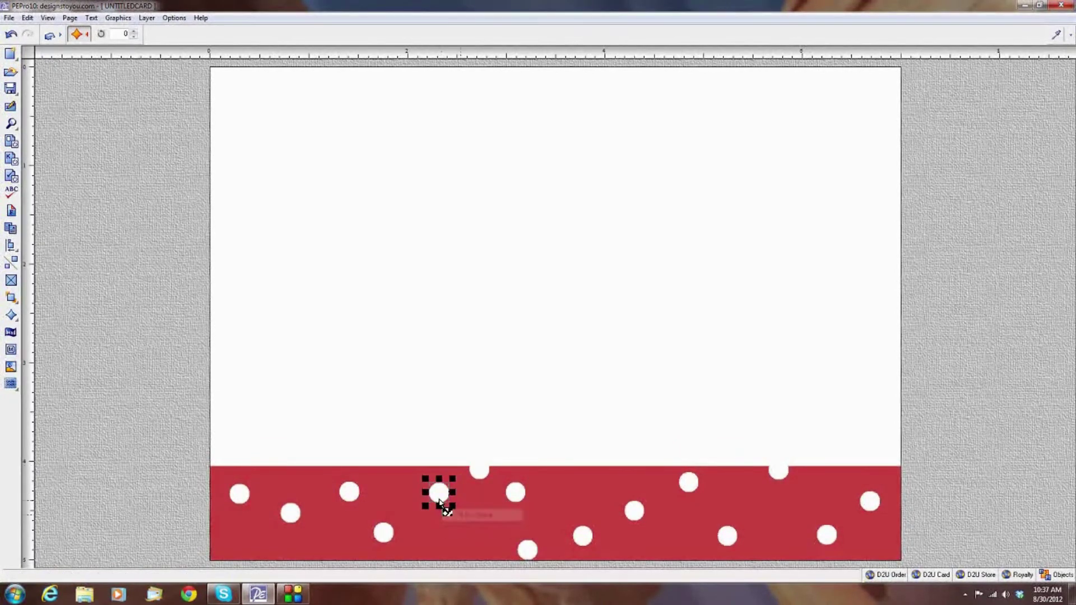
pyautogui.moveTo(440, 502); pyautogui.dragTo(451, 525)
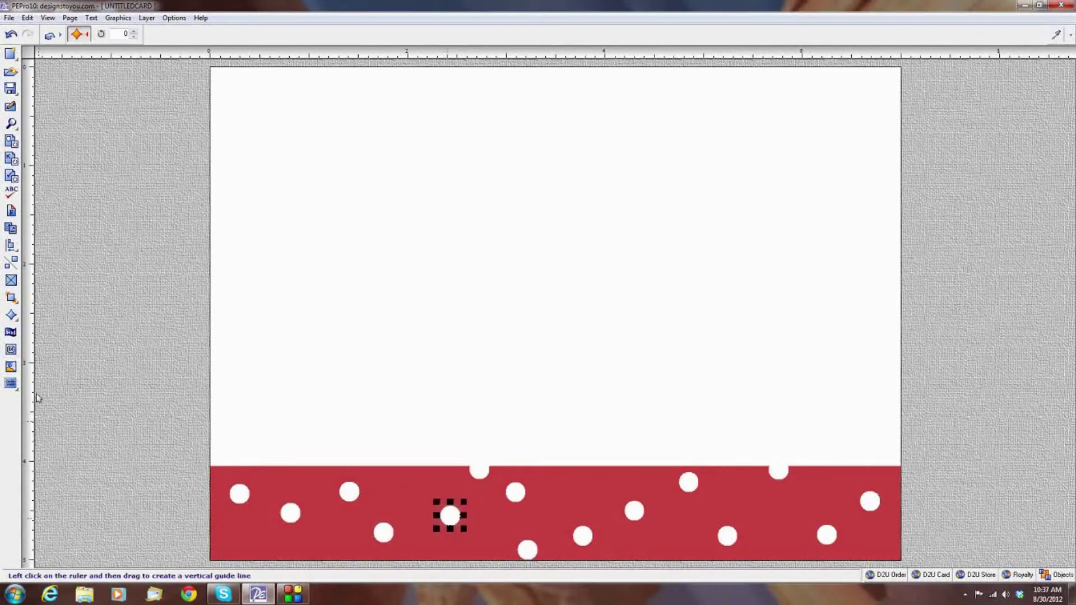
pyautogui.click(60, 373)
# Step: Insert a rectangle and reshape it into a narrow strip down the left edge to the band
pyautogui.click(12, 316)
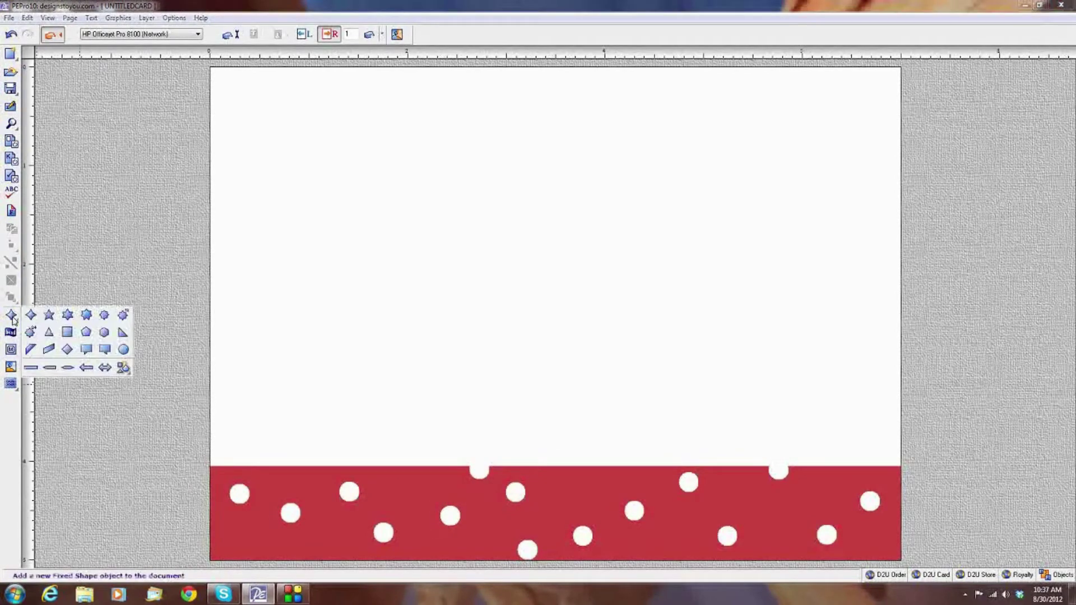
pyautogui.click(66, 332)
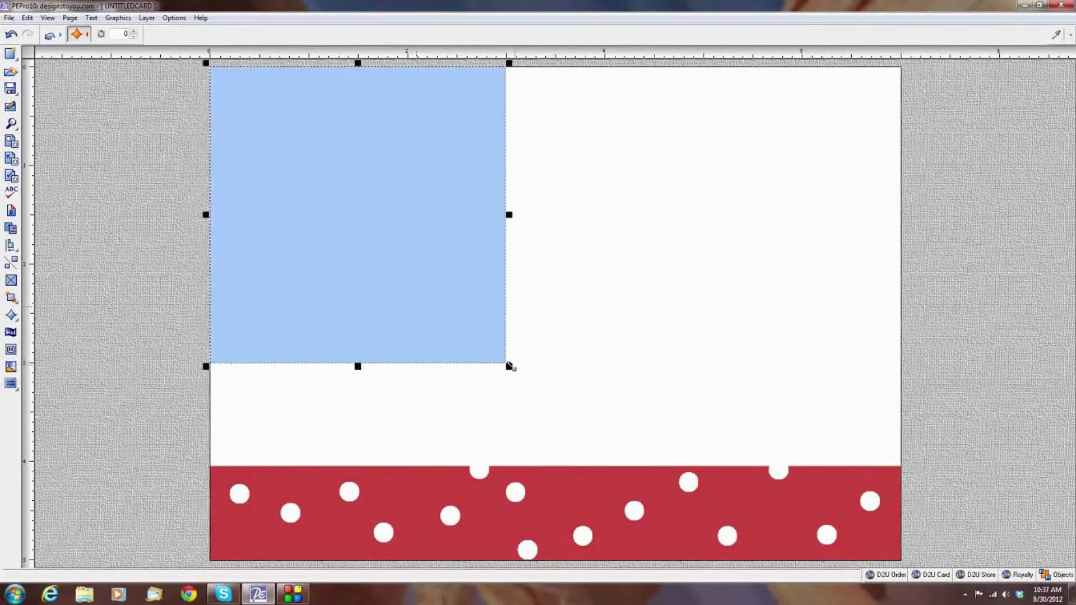
pyautogui.moveTo(509, 367); pyautogui.dragTo(433, 411)
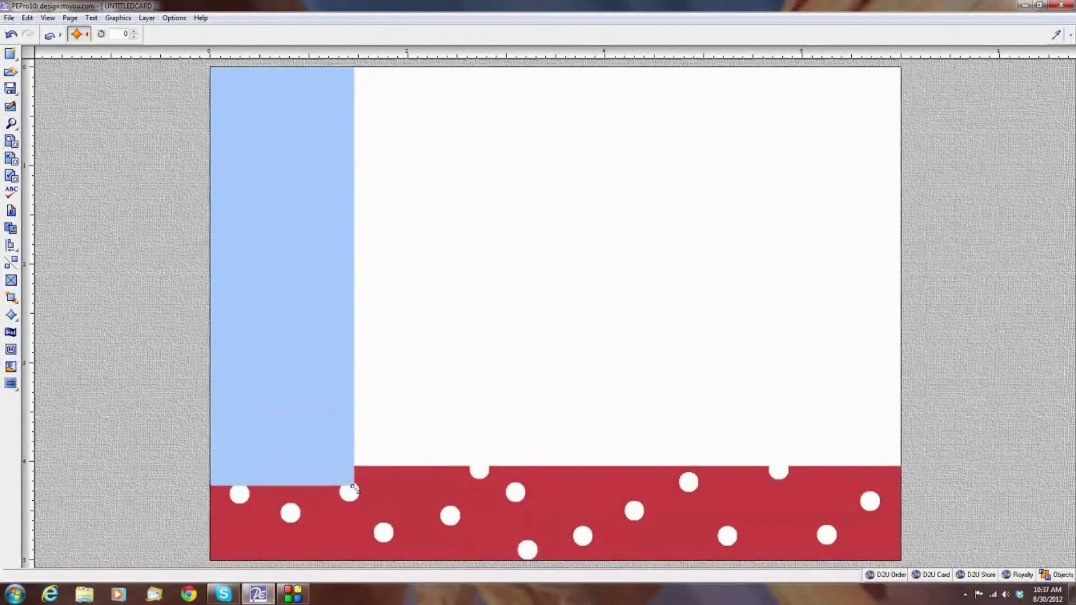
pyautogui.moveTo(433, 411); pyautogui.dragTo(360, 482)
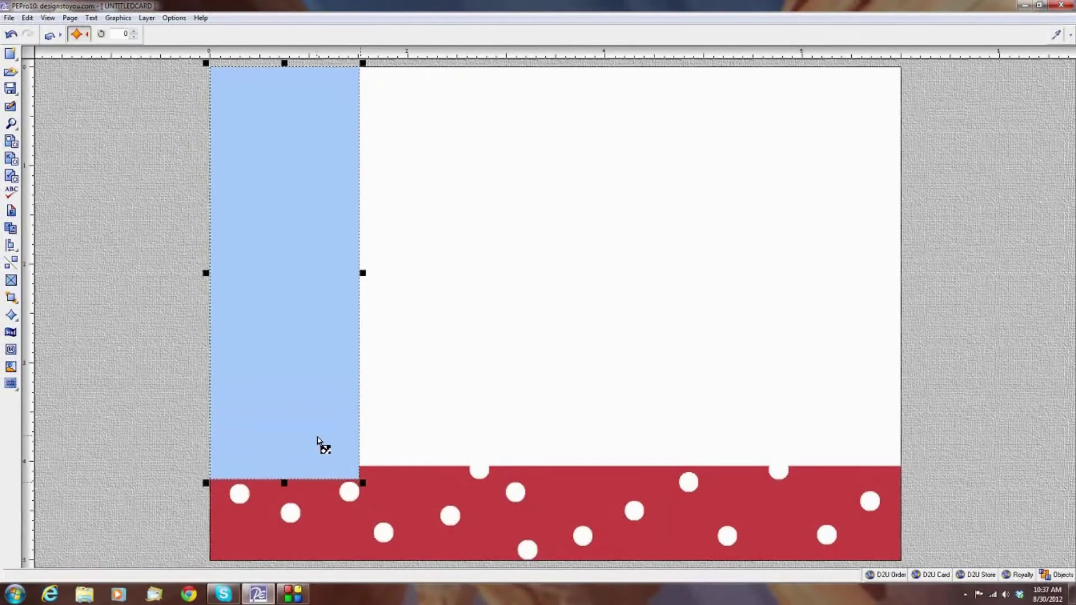
# Step: Fill the left strip dark red and push it back behind the polka-dot band
pyautogui.rightClick(302, 377)
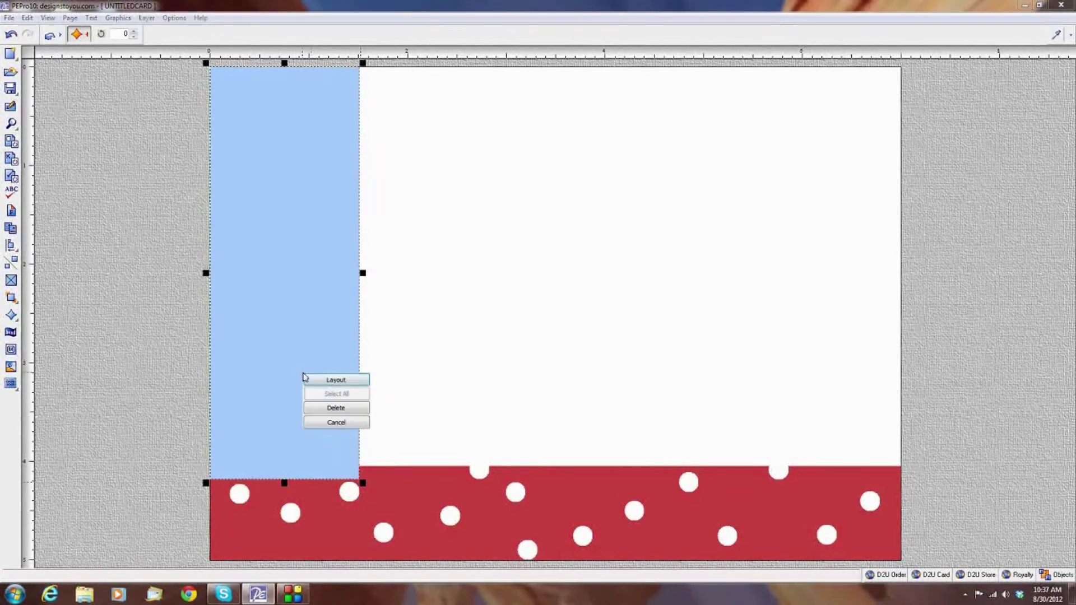
pyautogui.click(335, 380)
pyautogui.click(473, 317)
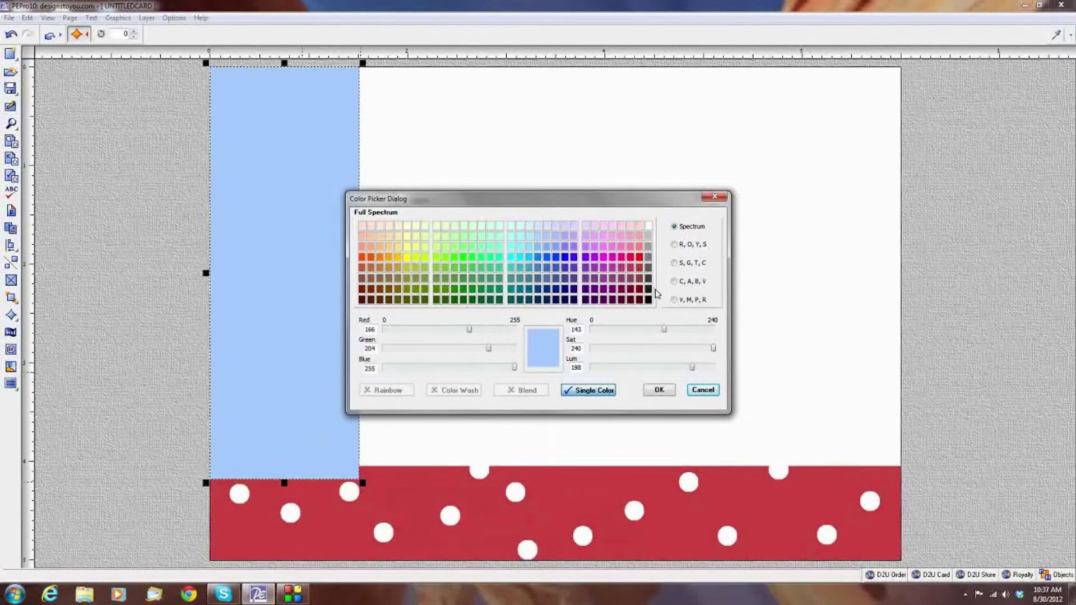
pyautogui.click(674, 300)
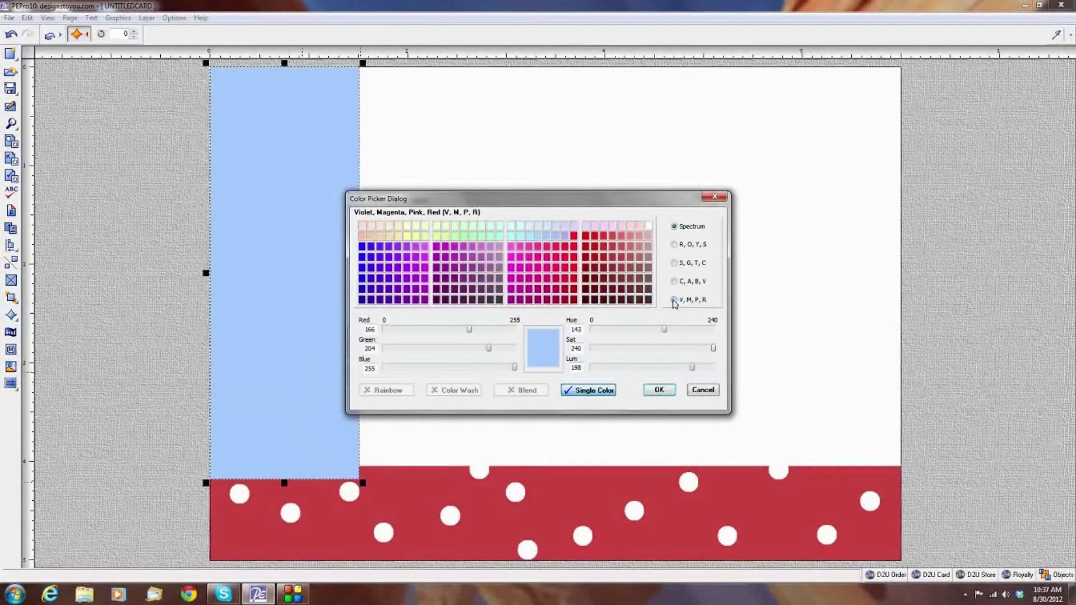
pyautogui.click(613, 280)
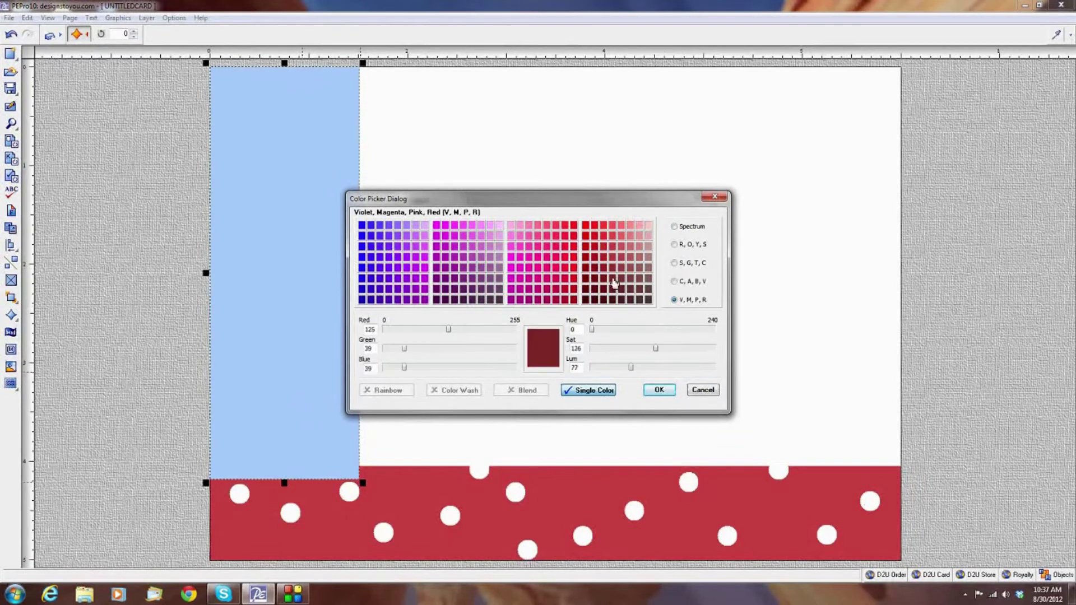
pyautogui.click(659, 390)
pyautogui.click(644, 374)
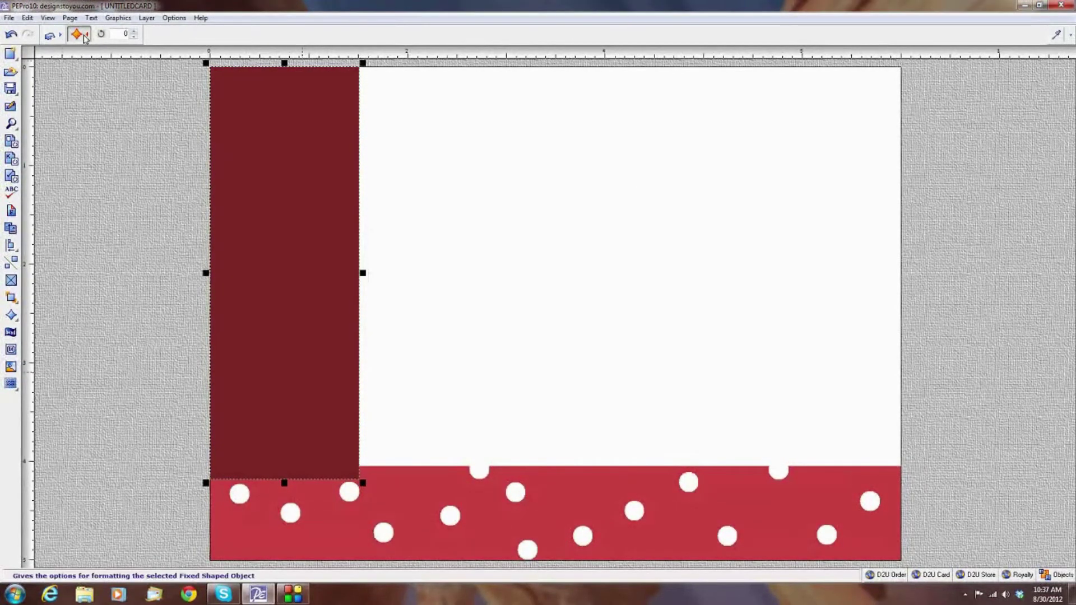
pyautogui.click(147, 18)
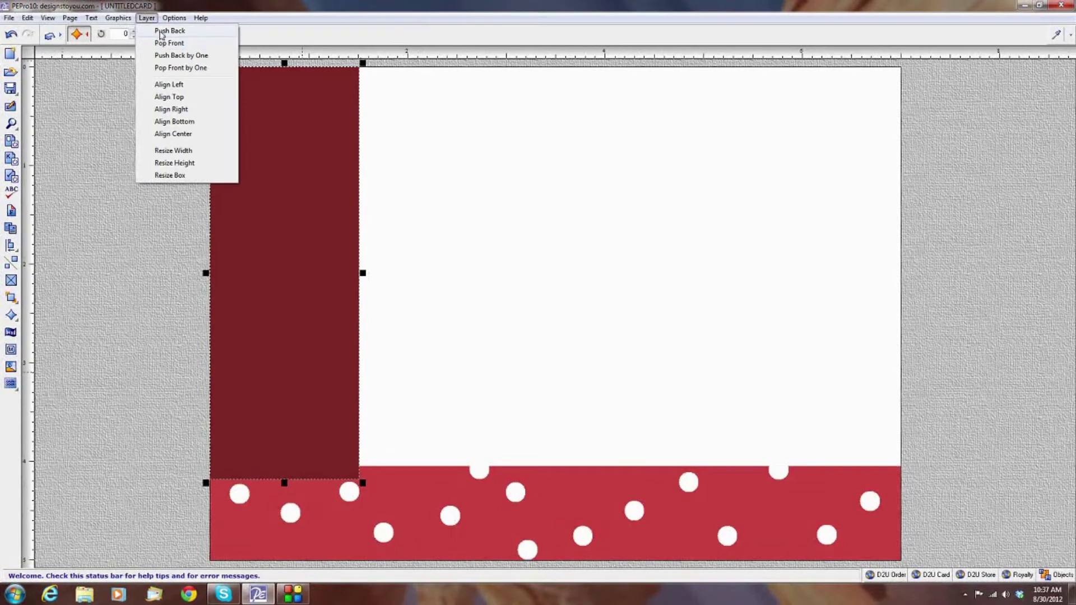
pyautogui.click(160, 31)
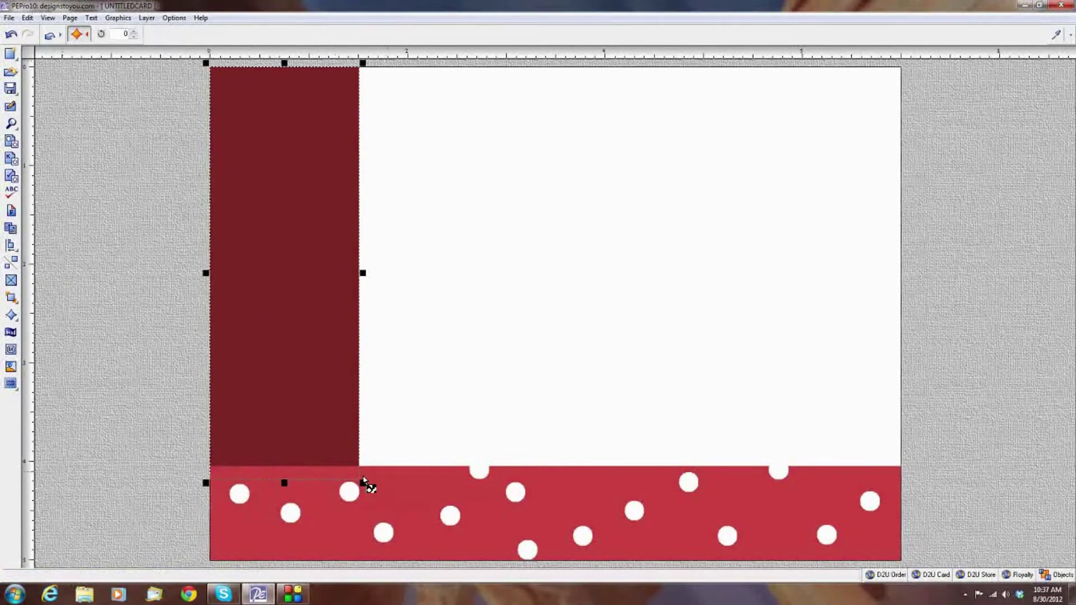
# Step: Paste copies of the white dot over the dark red strip from top to bottom
pyautogui.click(126, 485)
pyautogui.click(237, 499)
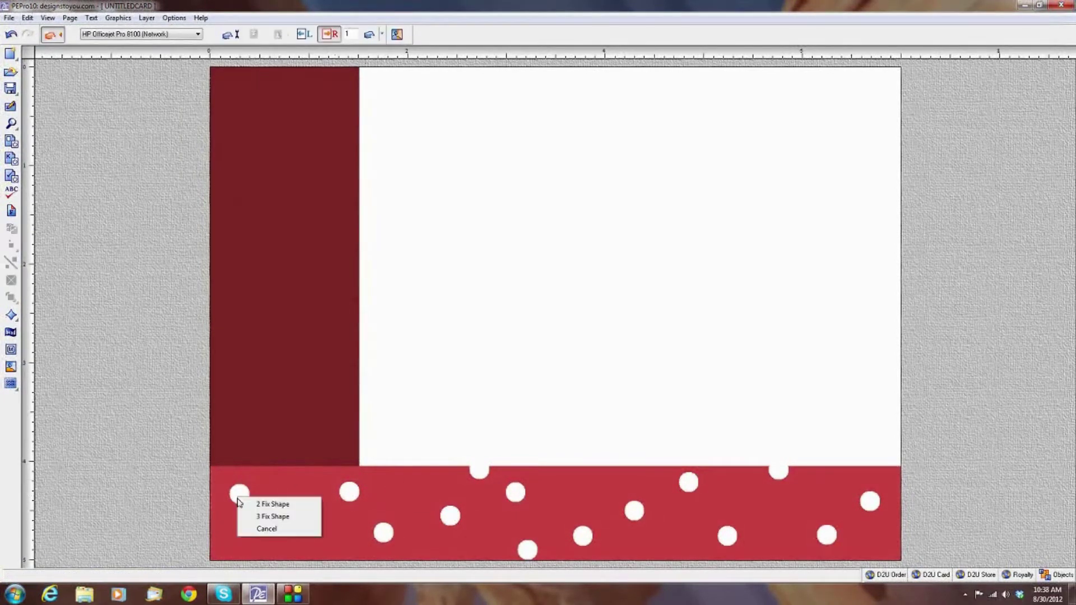
pyautogui.click(260, 515)
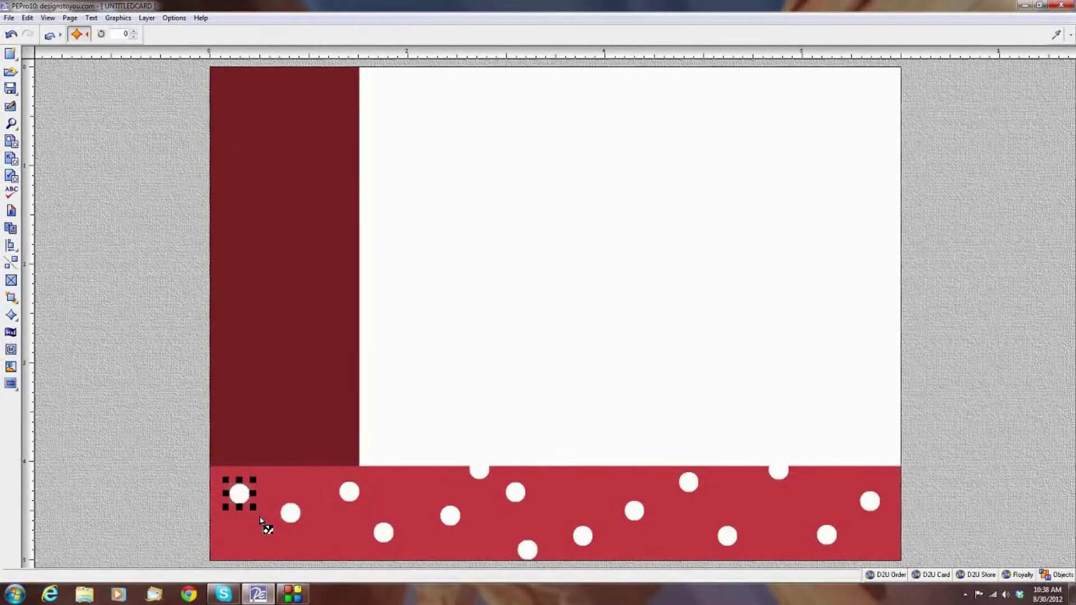
pyautogui.hotkey('ctrl', 'v')
pyautogui.moveTo(267, 509)
pyautogui.mouseDown()
pyautogui.moveTo(248, 436)
pyautogui.moveTo(301, 454)
pyautogui.mouseUp()
pyautogui.hotkey('ctrl', 'v')
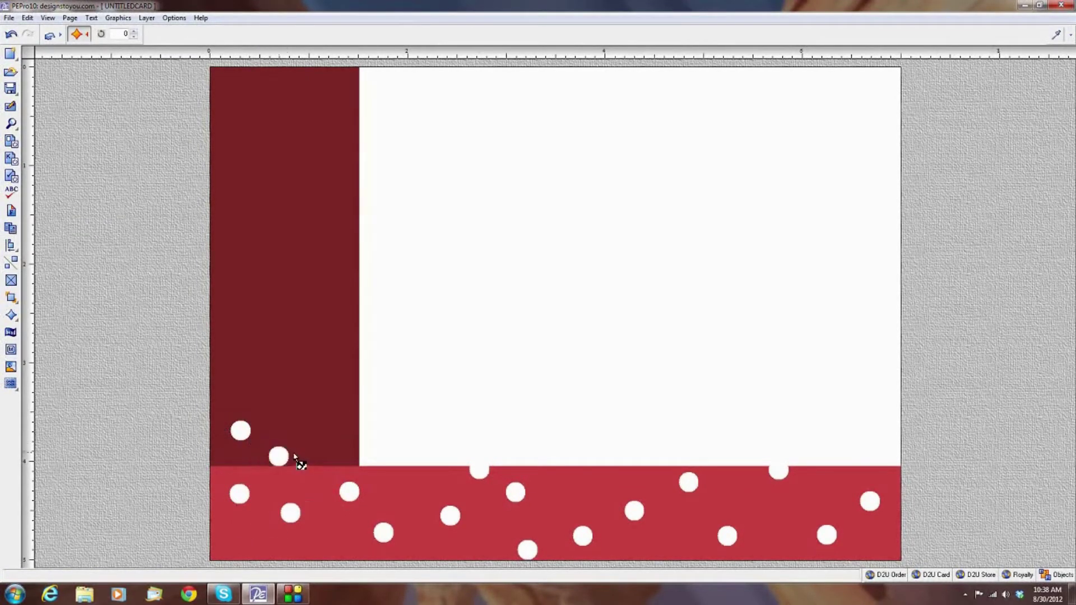
pyautogui.hotkey('ctrl', 'v')
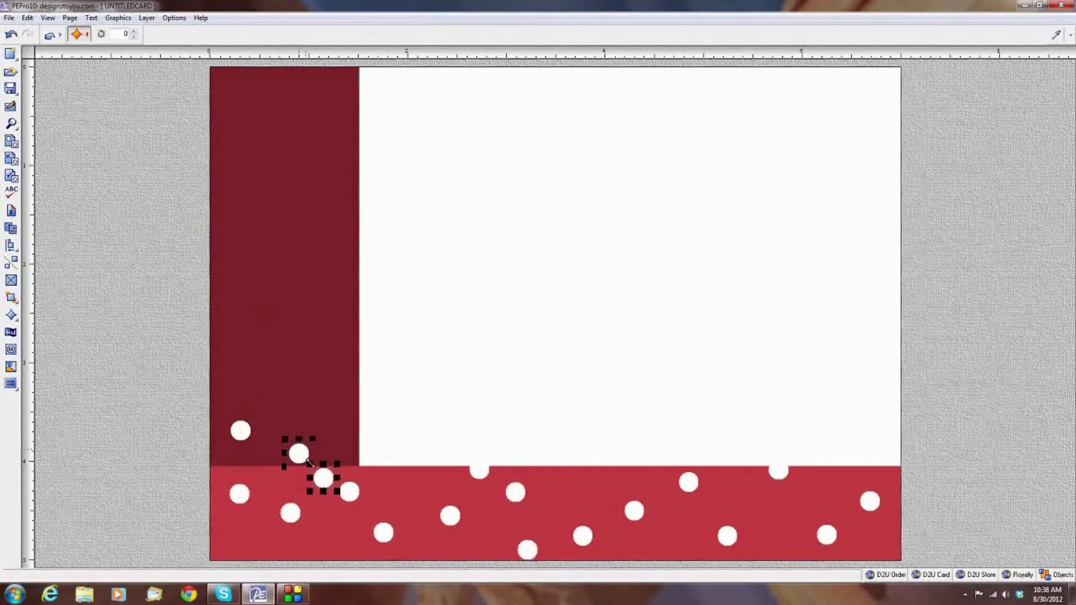
pyautogui.moveTo(325, 479)
pyautogui.mouseDown()
pyautogui.moveTo(342, 408)
pyautogui.moveTo(334, 387)
pyautogui.moveTo(251, 368)
pyautogui.moveTo(309, 322)
pyautogui.moveTo(242, 295)
pyautogui.moveTo(300, 274)
pyautogui.moveTo(358, 215)
pyautogui.moveTo(239, 208)
pyautogui.moveTo(299, 166)
pyautogui.moveTo(238, 153)
pyautogui.moveTo(219, 122)
pyautogui.moveTo(305, 101)
pyautogui.moveTo(282, 89)
pyautogui.moveTo(305, 117)
pyautogui.moveTo(342, 104)
pyautogui.mouseUp()
pyautogui.hotkey('ctrl', 'v')
pyautogui.hotkey('ctrl', 'v')
pyautogui.hotkey('ctrl', 'v')
pyautogui.hotkey('ctrl', 'v')
pyautogui.hotkey('ctrl', 'v')
pyautogui.hotkey('ctrl', 'v')
pyautogui.hotkey('ctrl', 'v')
pyautogui.hotkey('ctrl', 'v')
pyautogui.hotkey('ctrl', 'v')
pyautogui.hotkey('ctrl', 'v')
pyautogui.rightClick(316, 250)
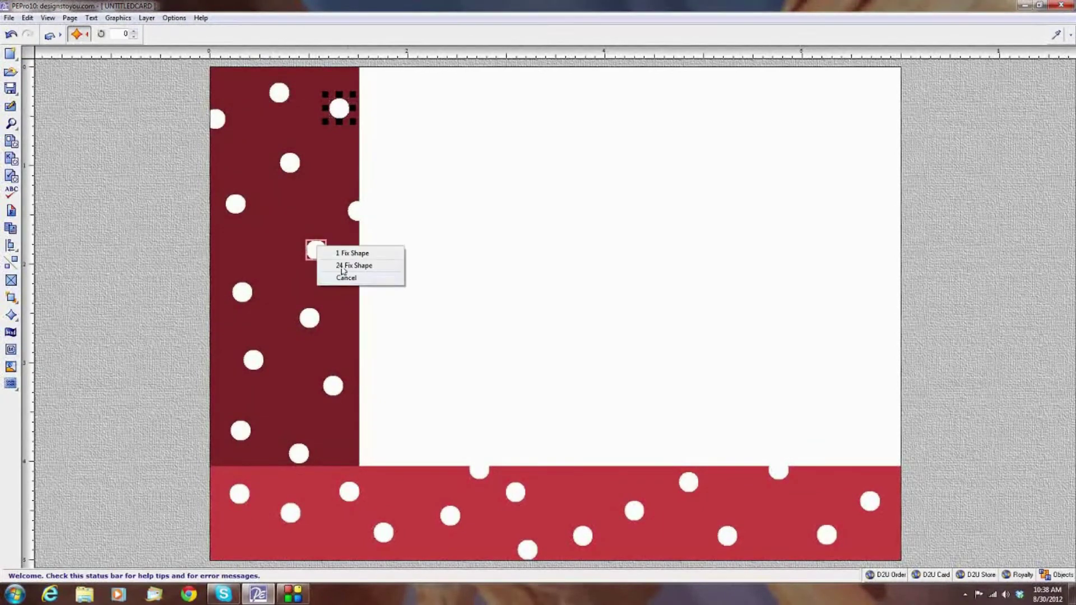
pyautogui.moveTo(316, 250)
pyautogui.mouseDown()
pyautogui.moveTo(293, 244)
pyautogui.moveTo(278, 255)
pyautogui.moveTo(319, 241)
pyautogui.mouseUp()
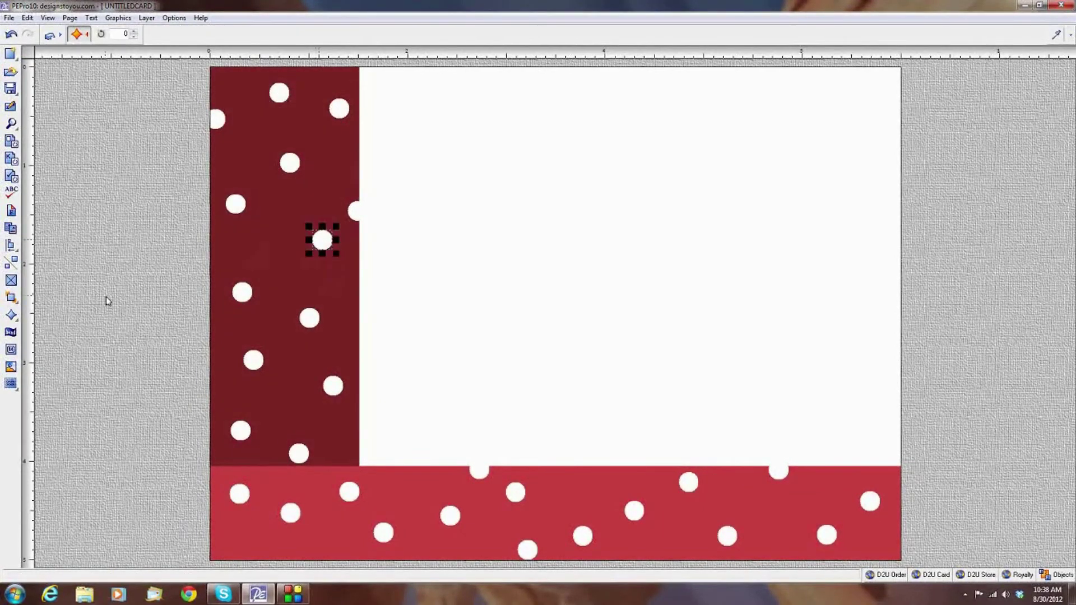
pyautogui.click(106, 298)
# Step: Insert a rectangle, move it to the upper right, and extend it down to the band
pyautogui.click(14, 318)
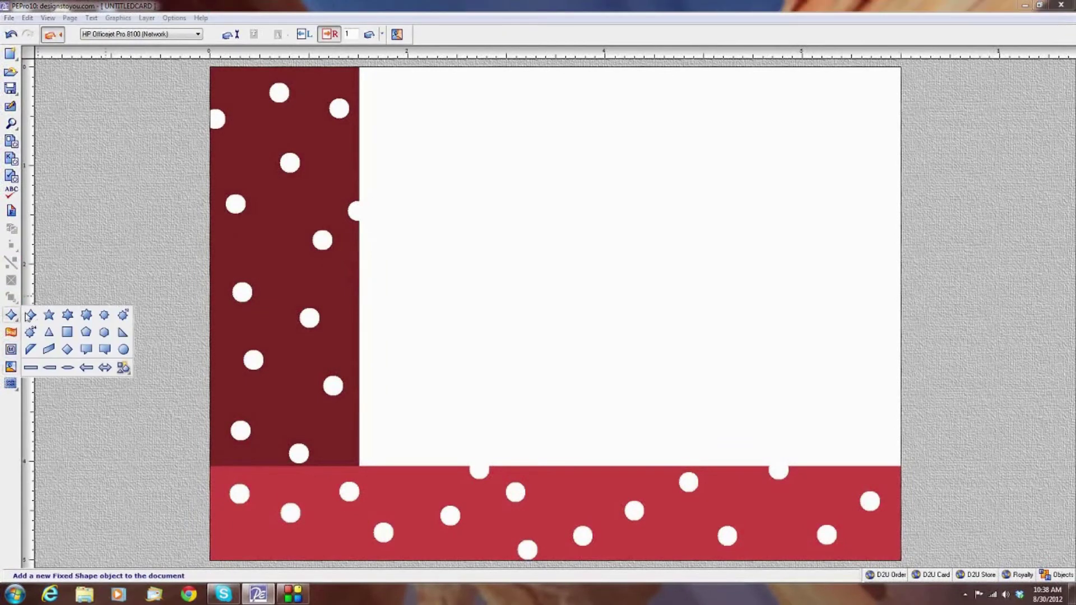
pyautogui.click(68, 333)
pyautogui.rightClick(352, 273)
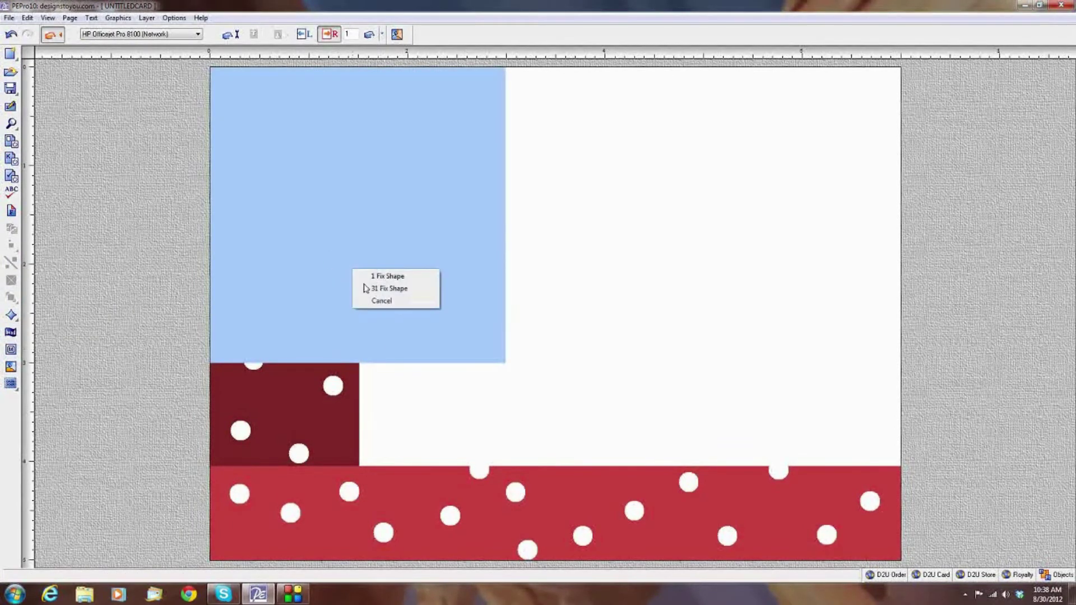
pyautogui.click(385, 284)
pyautogui.moveTo(341, 247)
pyautogui.mouseDown()
pyautogui.moveTo(670, 251)
pyautogui.moveTo(741, 288)
pyautogui.mouseUp()
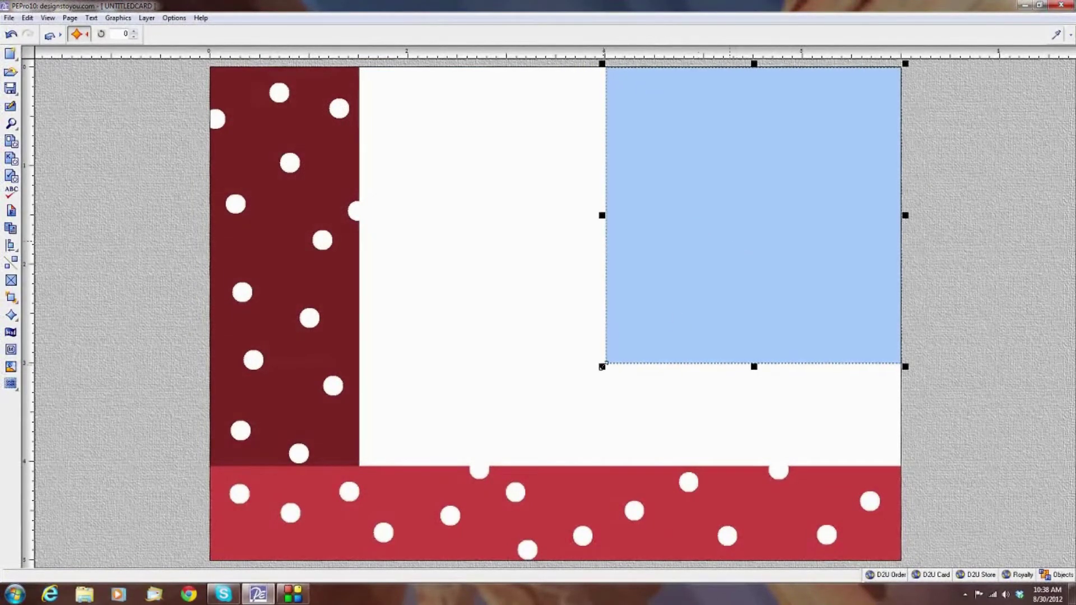
pyautogui.moveTo(602, 367); pyautogui.dragTo(623, 467)
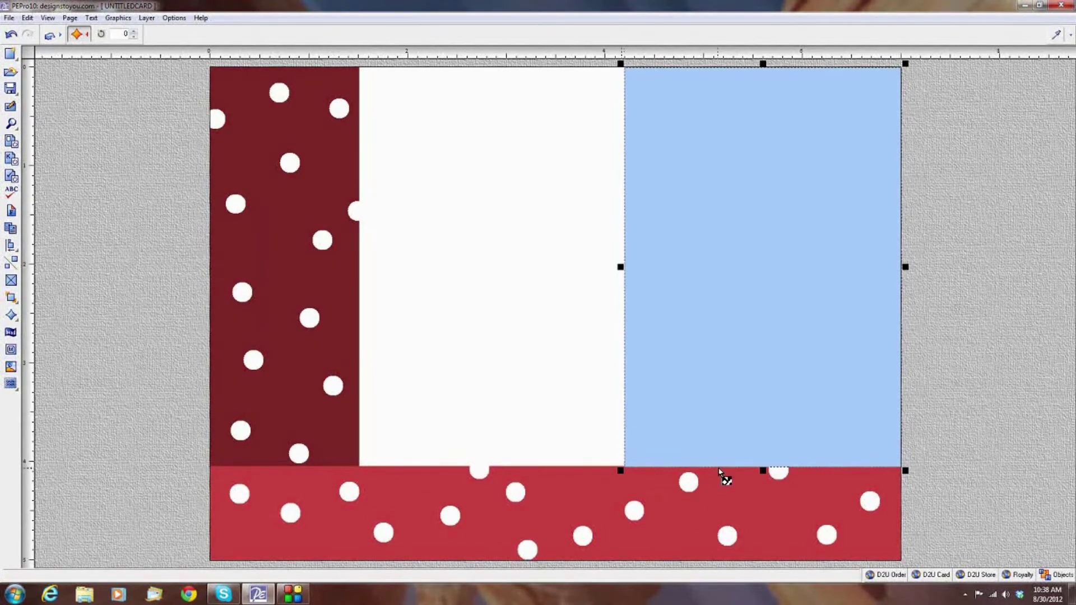
# Step: Reselect the light-blue panel and bring up its shape options
pyautogui.click(761, 468)
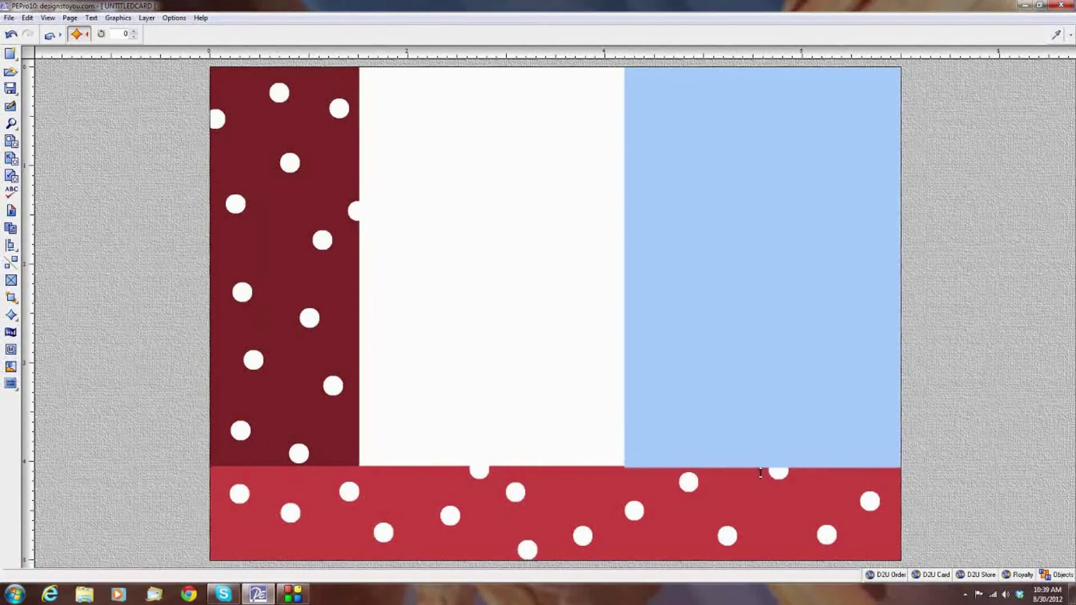
pyautogui.click(746, 320)
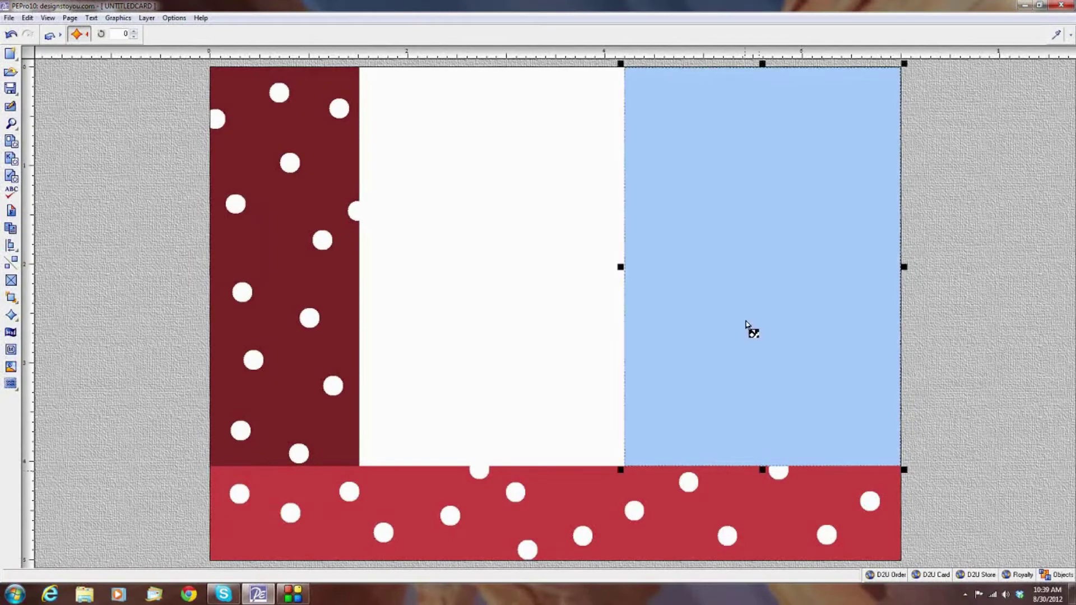
pyautogui.rightClick(746, 320)
# Step: Fill the right-hand panel with lavender from the V,M,P,R palette, then deselect it
pyautogui.click(778, 330)
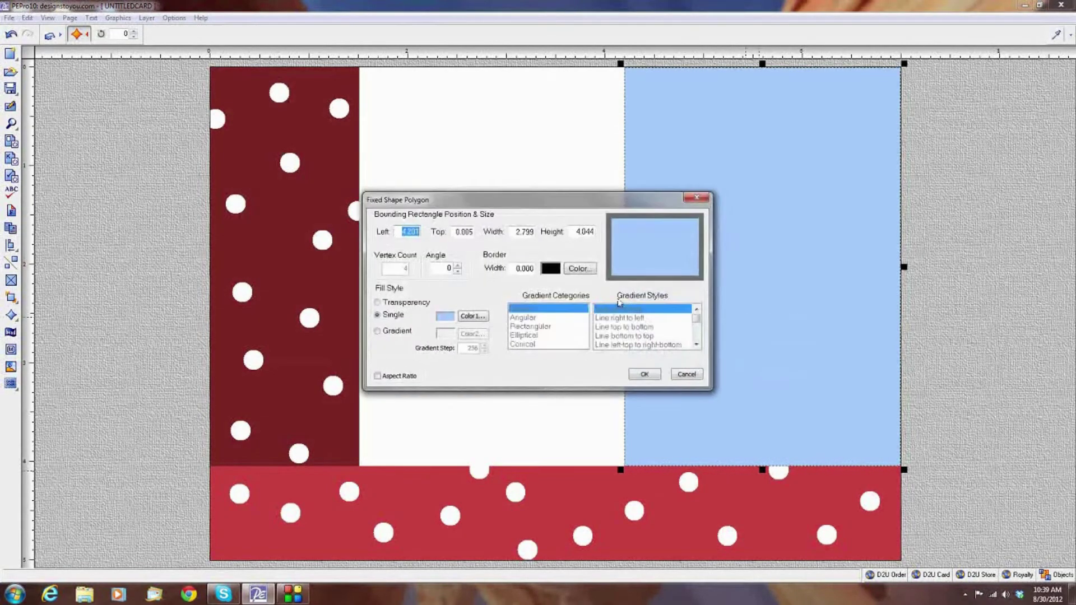
pyautogui.click(472, 316)
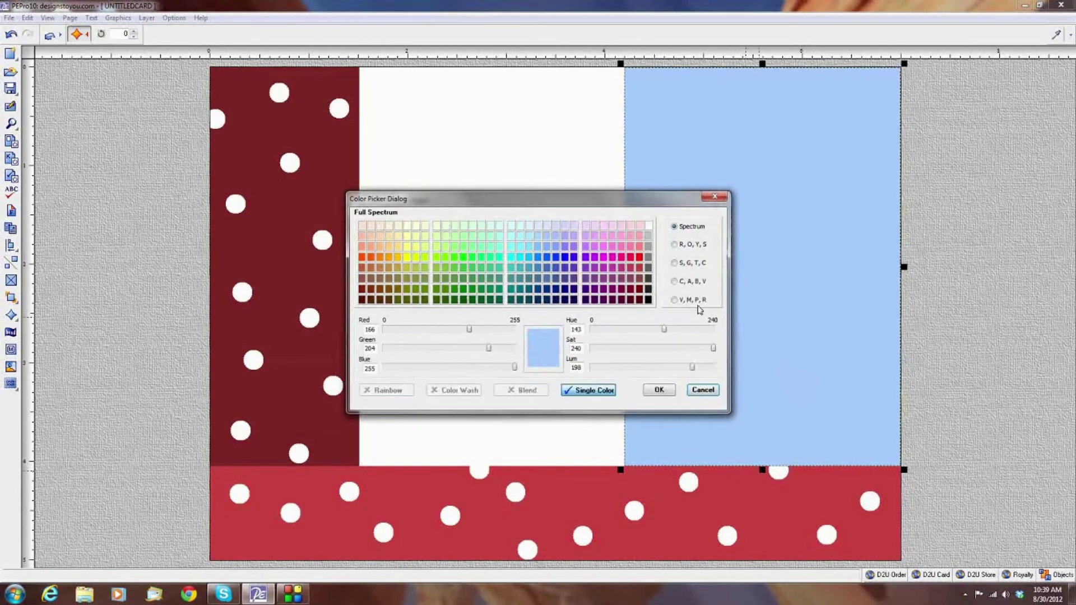
pyautogui.click(675, 301)
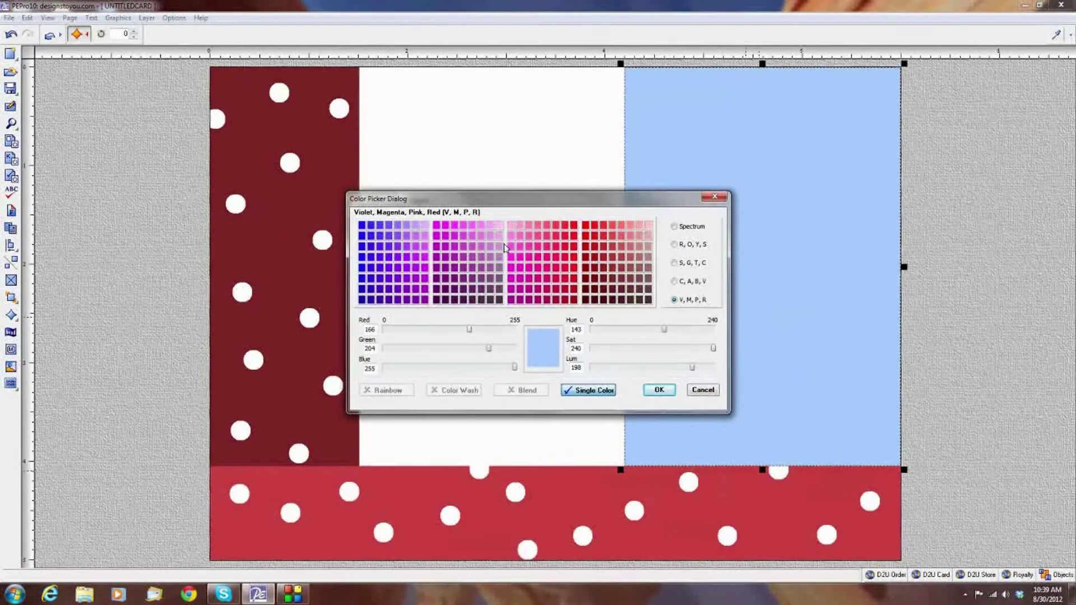
pyautogui.click(402, 242)
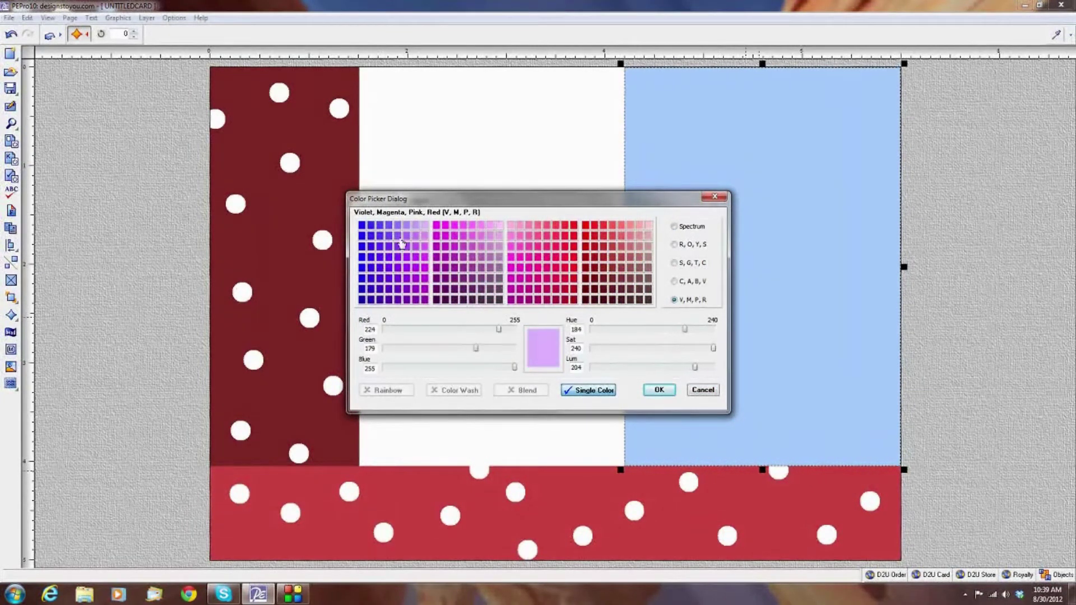
pyautogui.click(649, 390)
pyautogui.click(644, 375)
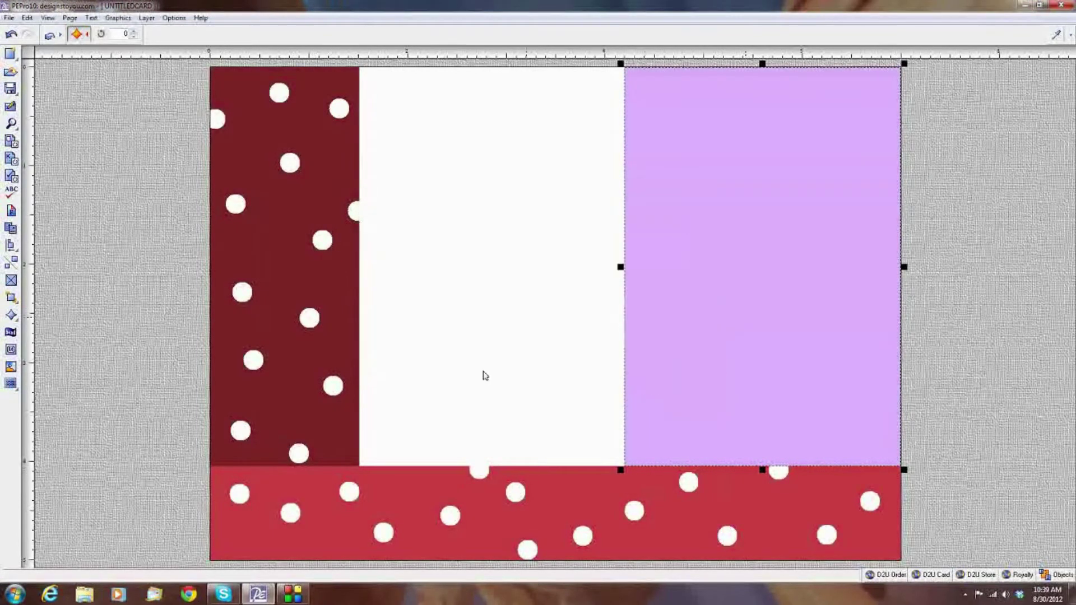
pyautogui.click(485, 375)
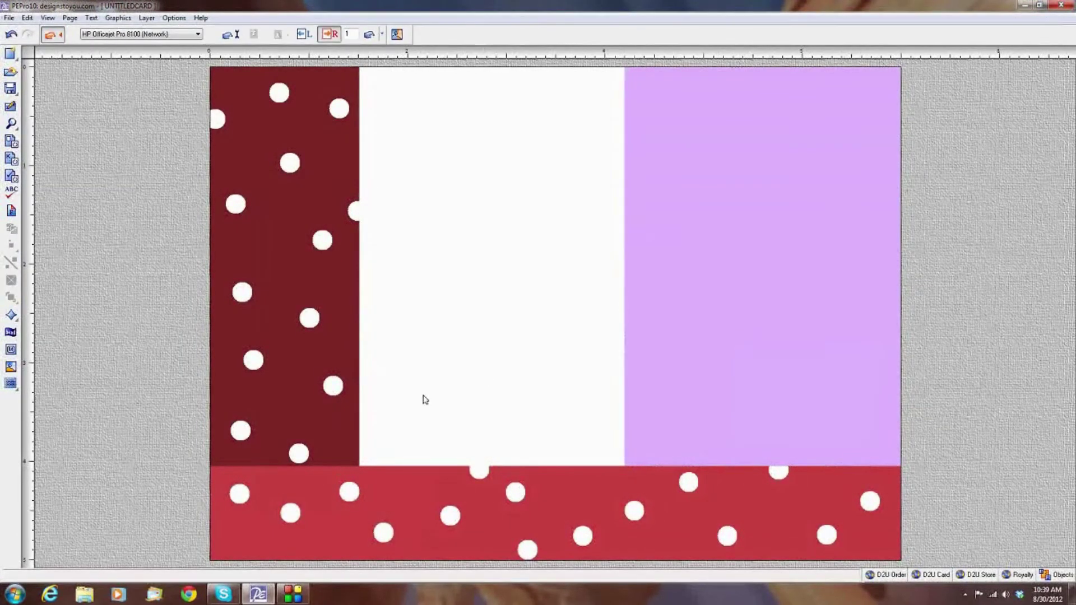
# Step: Insert 1-year-old-073.jpg and enlarge it to fill the centre gap beside the maroon strip
pyautogui.click(10, 366)
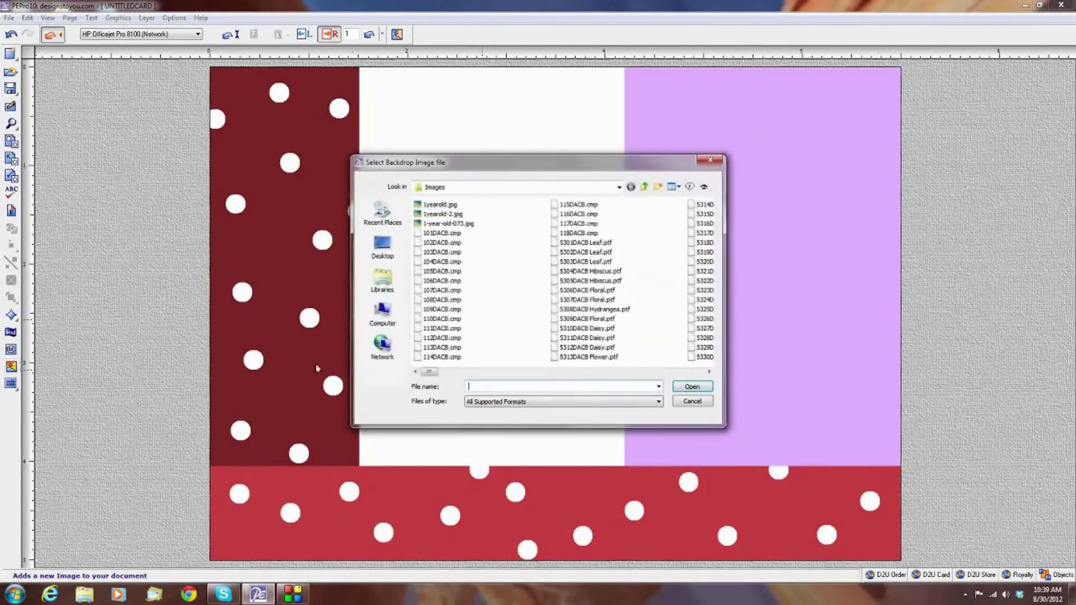
pyautogui.doubleClick(448, 223)
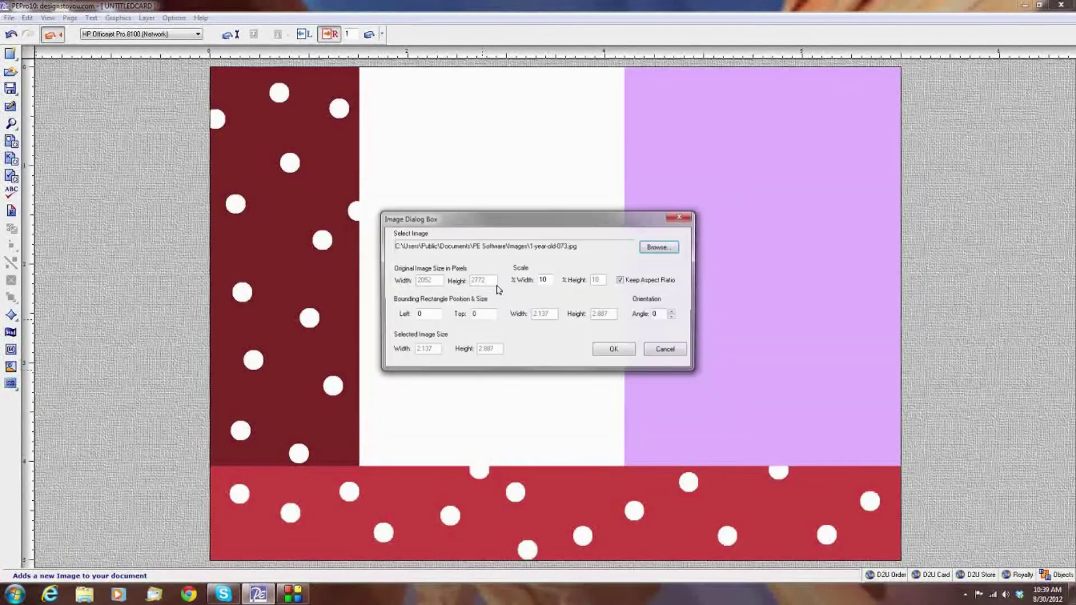
pyautogui.click(615, 350)
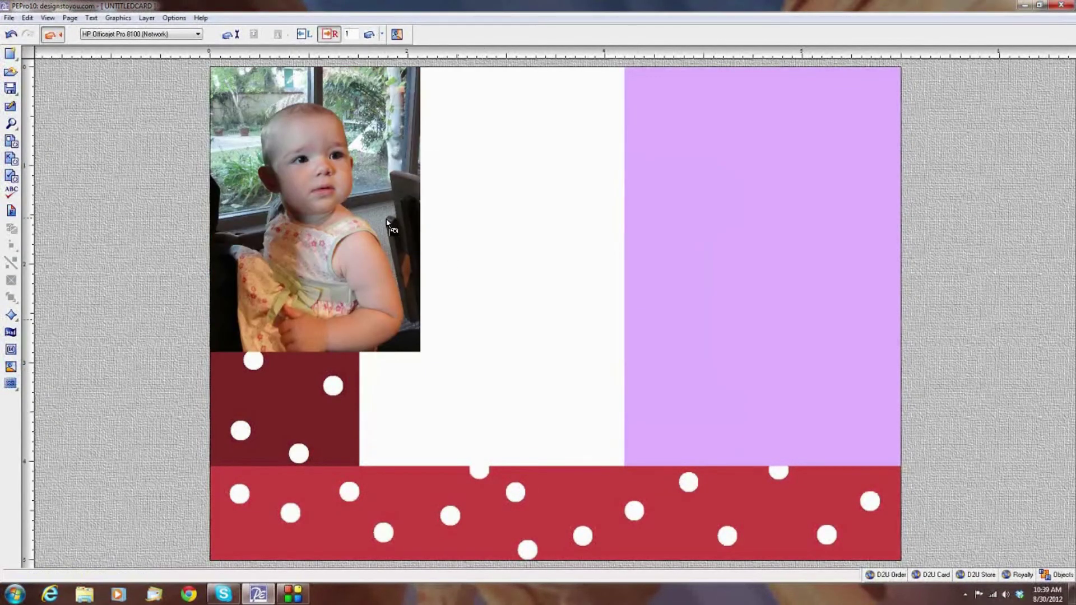
pyautogui.moveTo(371, 239); pyautogui.dragTo(523, 241)
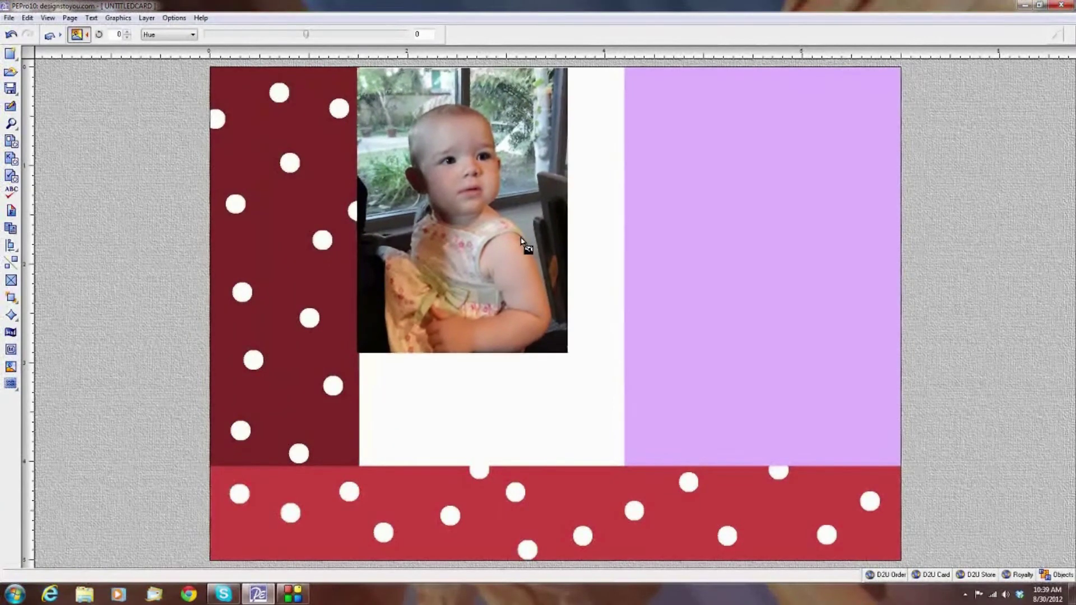
pyautogui.moveTo(523, 241); pyautogui.dragTo(521, 241)
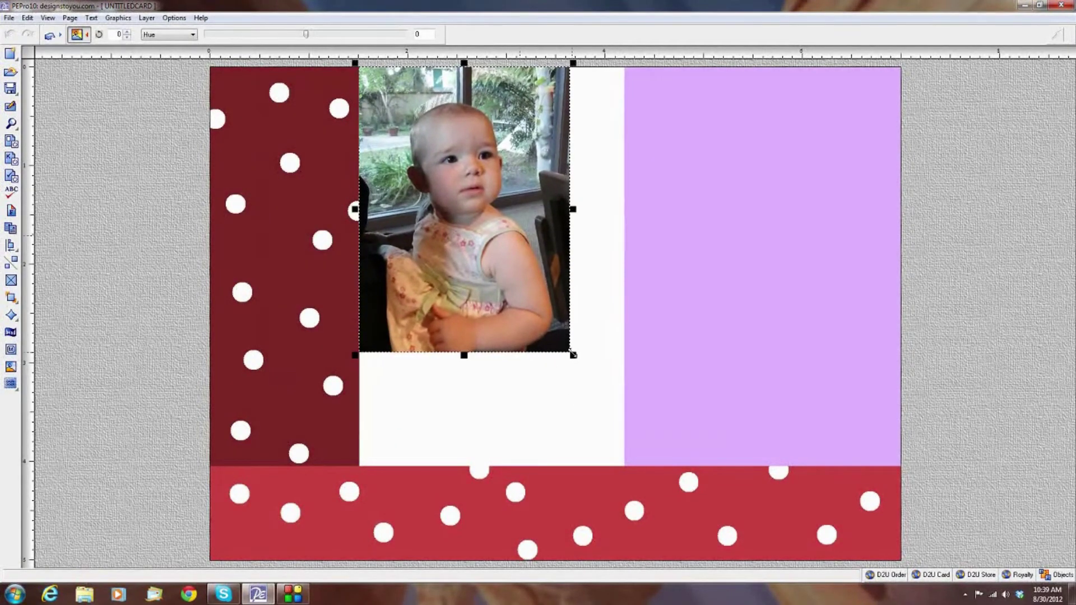
pyautogui.moveTo(580, 371); pyautogui.dragTo(636, 470)
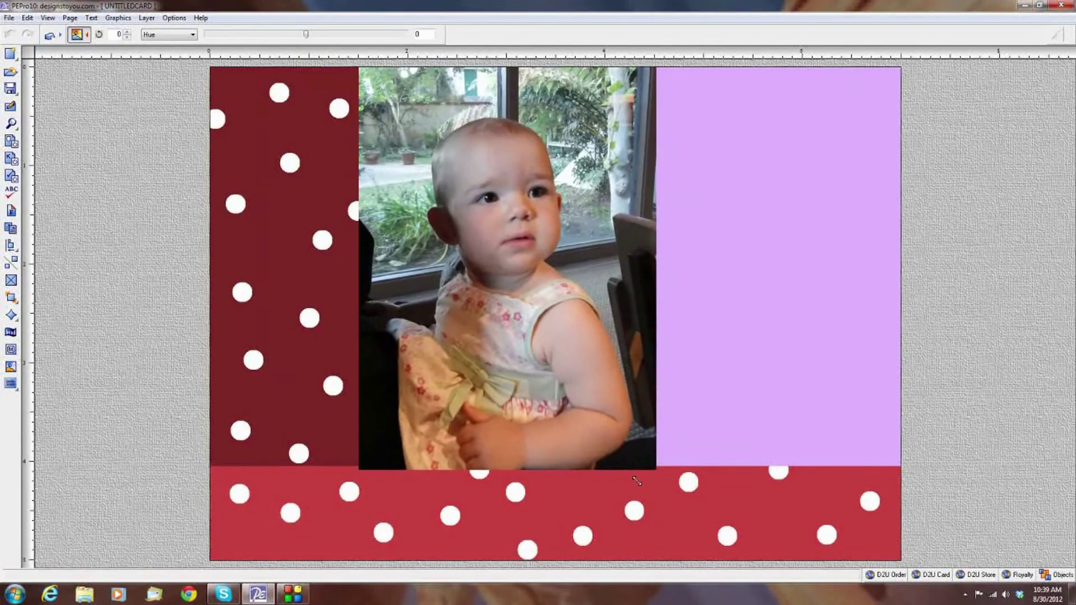
pyautogui.moveTo(637, 470); pyautogui.dragTo(669, 493)
pyautogui.moveTo(593, 444); pyautogui.dragTo(566, 440)
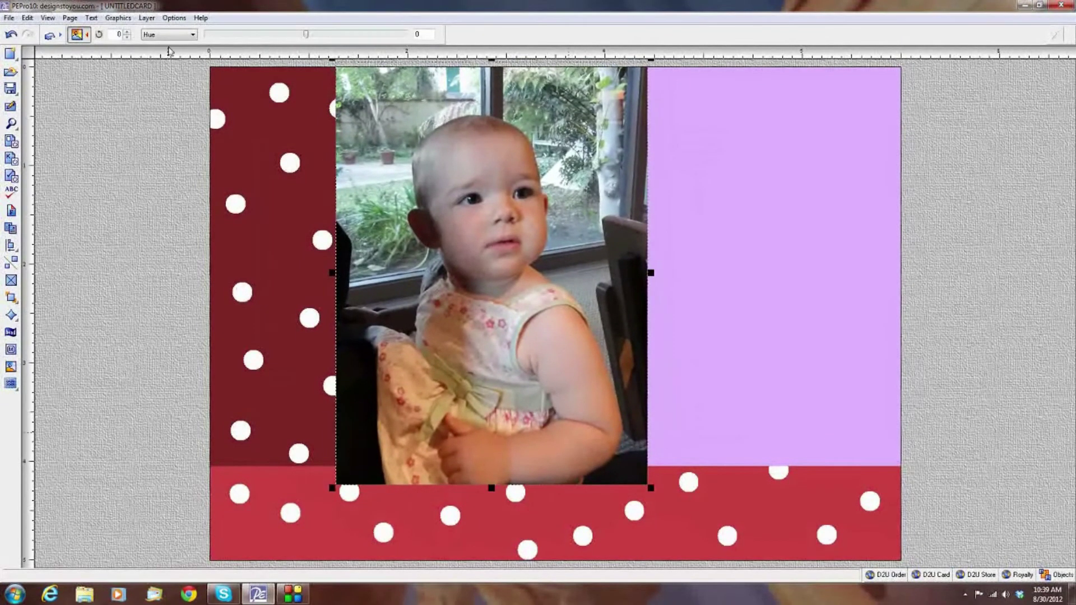
# Step: Push the photo back behind the maroon strip and lavender panel
pyautogui.click(146, 18)
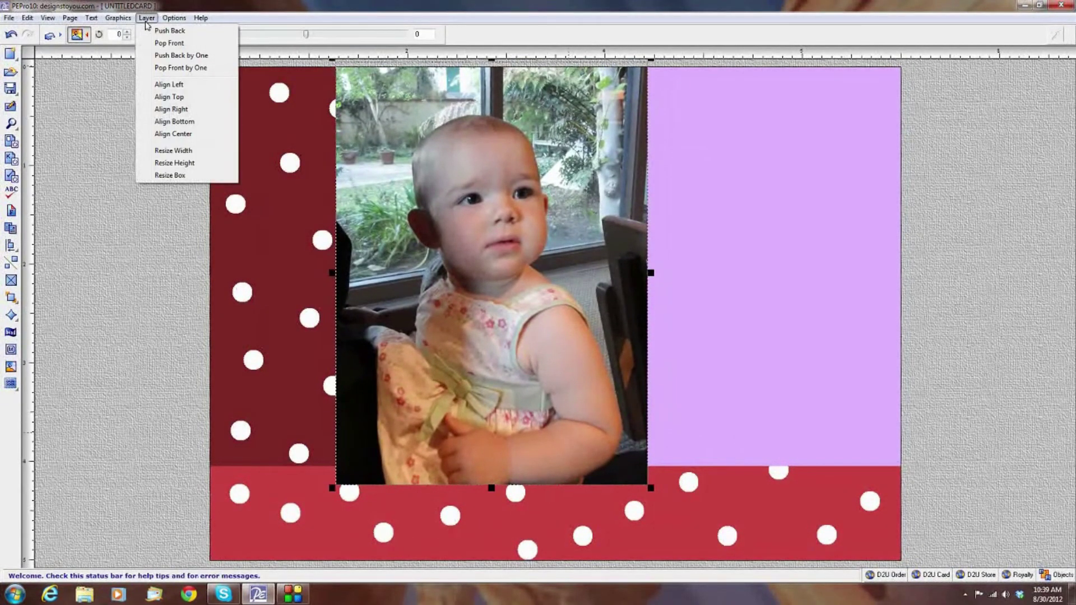
pyautogui.click(178, 31)
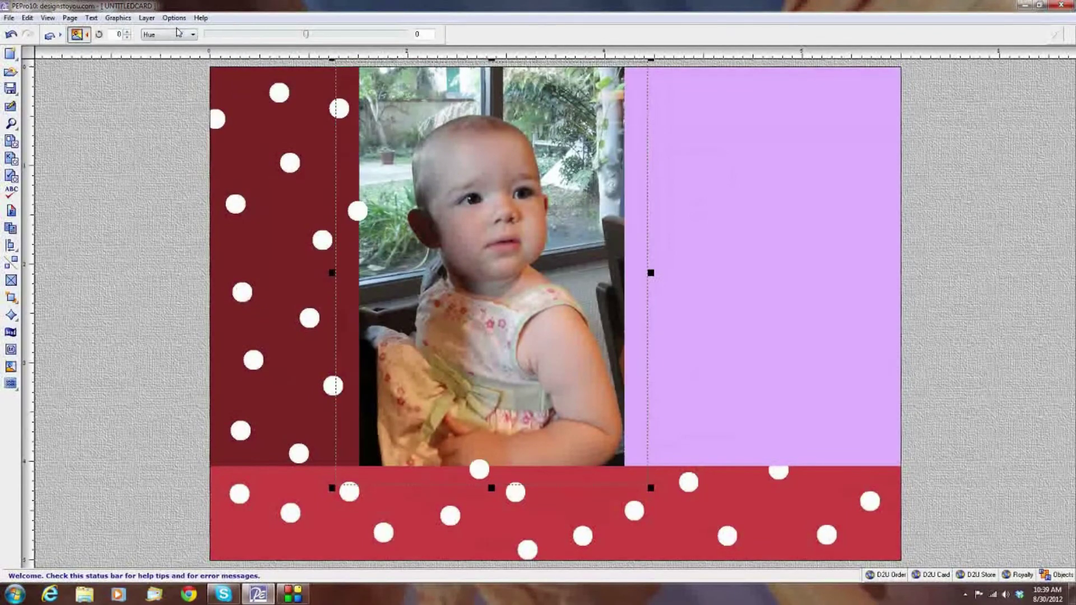
pyautogui.click(110, 172)
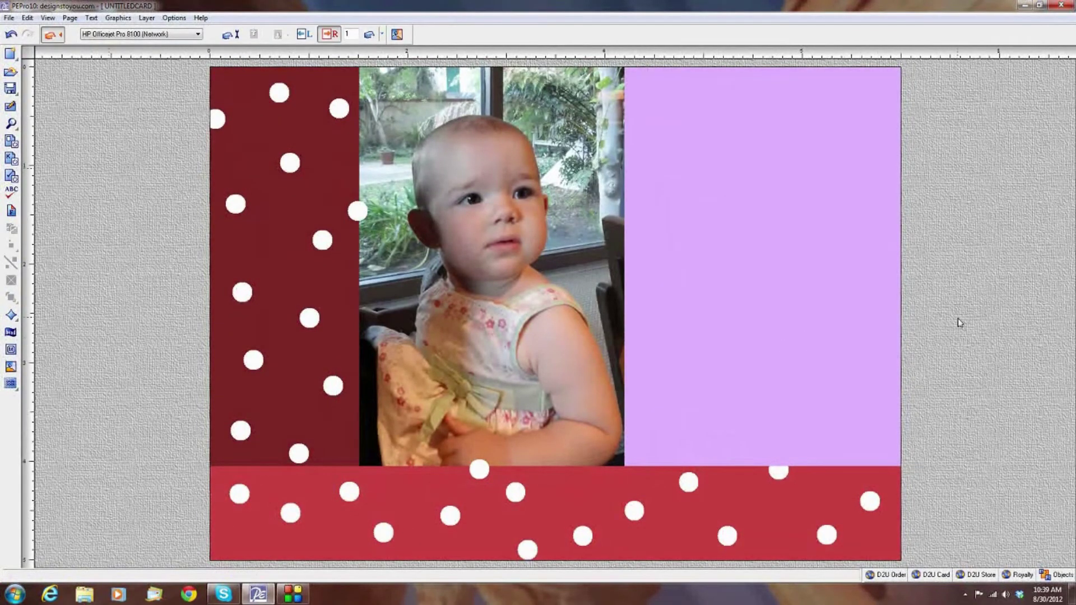
# Step: Move the white polka dot hidden by the photo up-left so it shows fully on the maroon strip
pyautogui.click(359, 216)
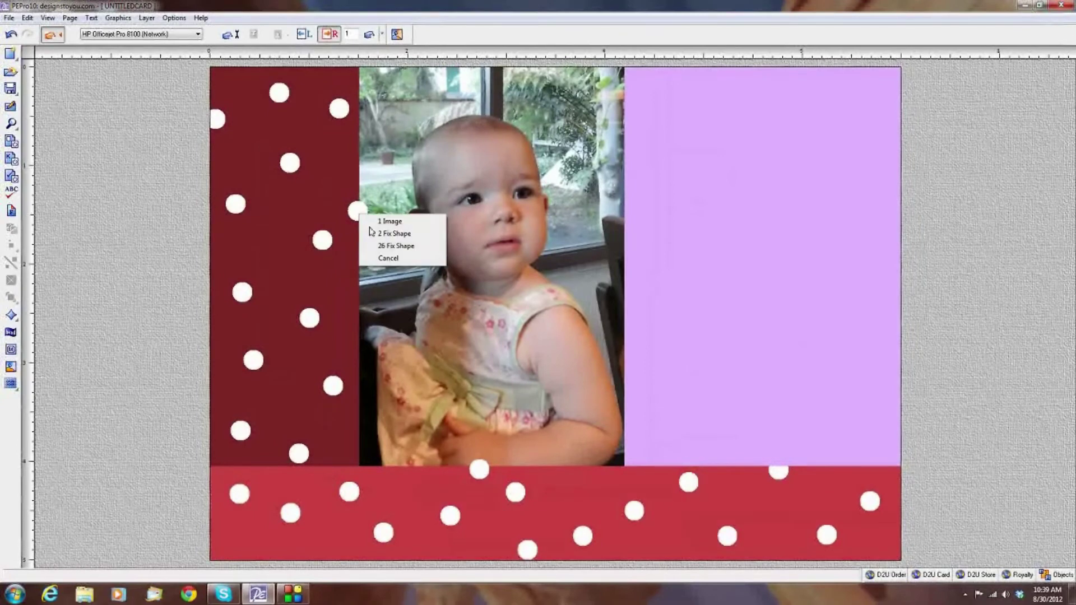
pyautogui.click(396, 246)
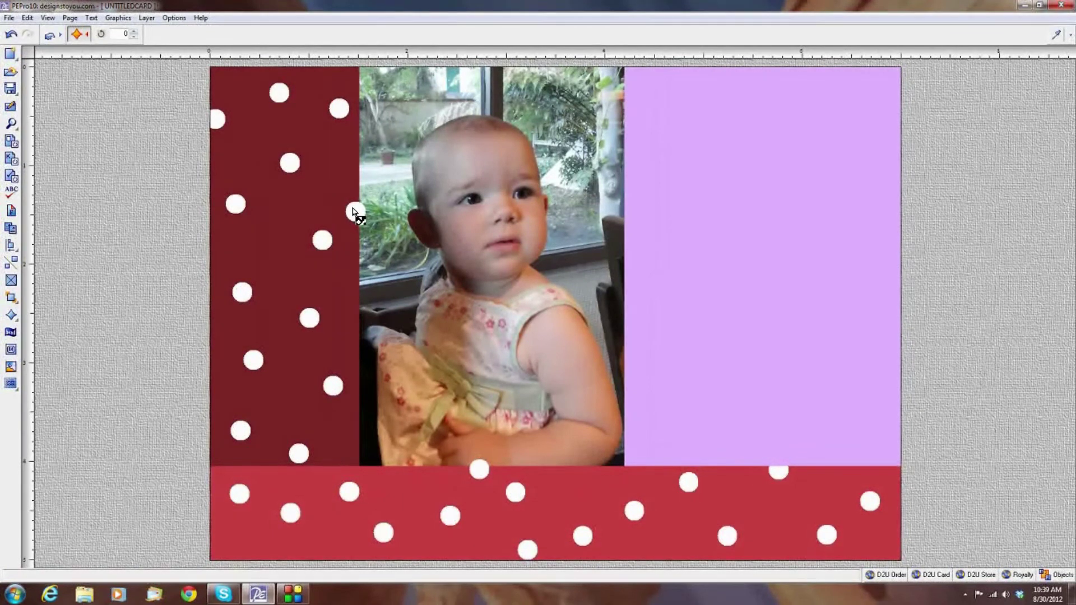
pyautogui.moveTo(353, 211); pyautogui.dragTo(344, 187)
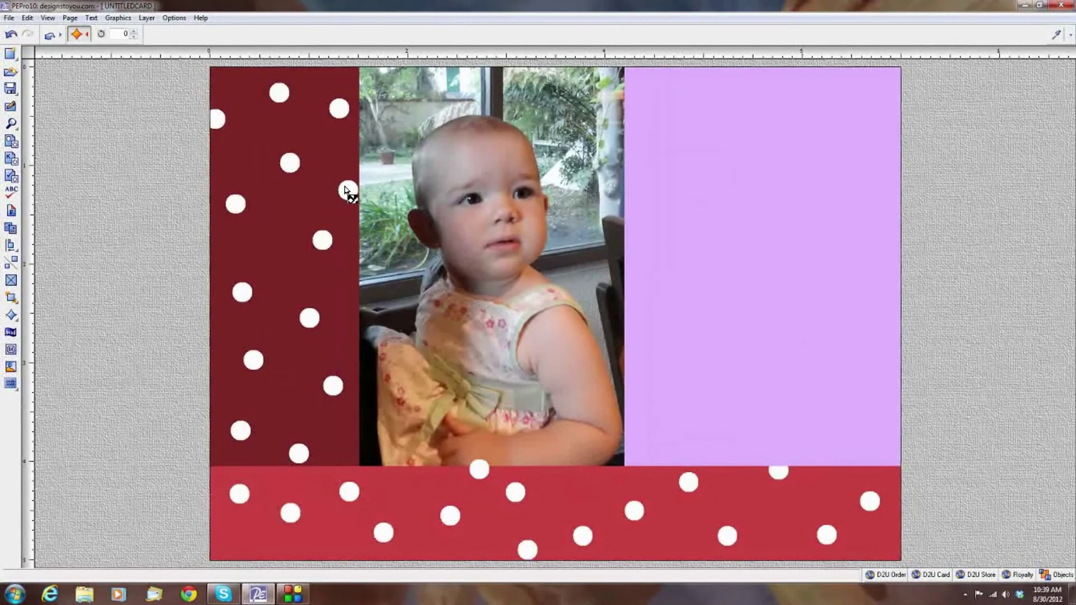
pyautogui.moveTo(345, 189)
pyautogui.mouseDown()
pyautogui.moveTo(351, 173)
pyautogui.moveTo(342, 193)
pyautogui.mouseUp()
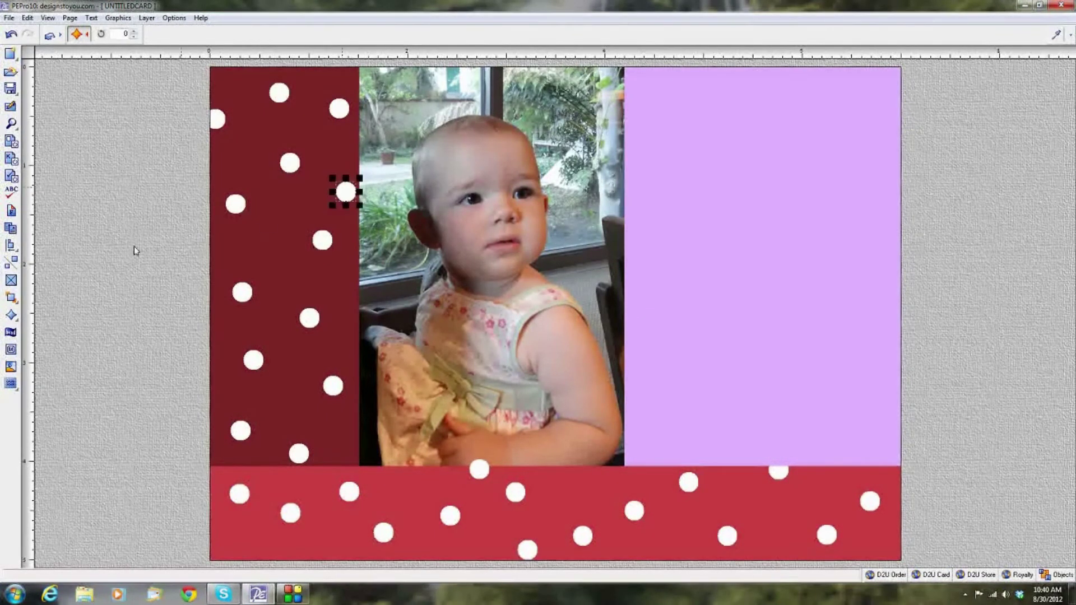
pyautogui.click(135, 250)
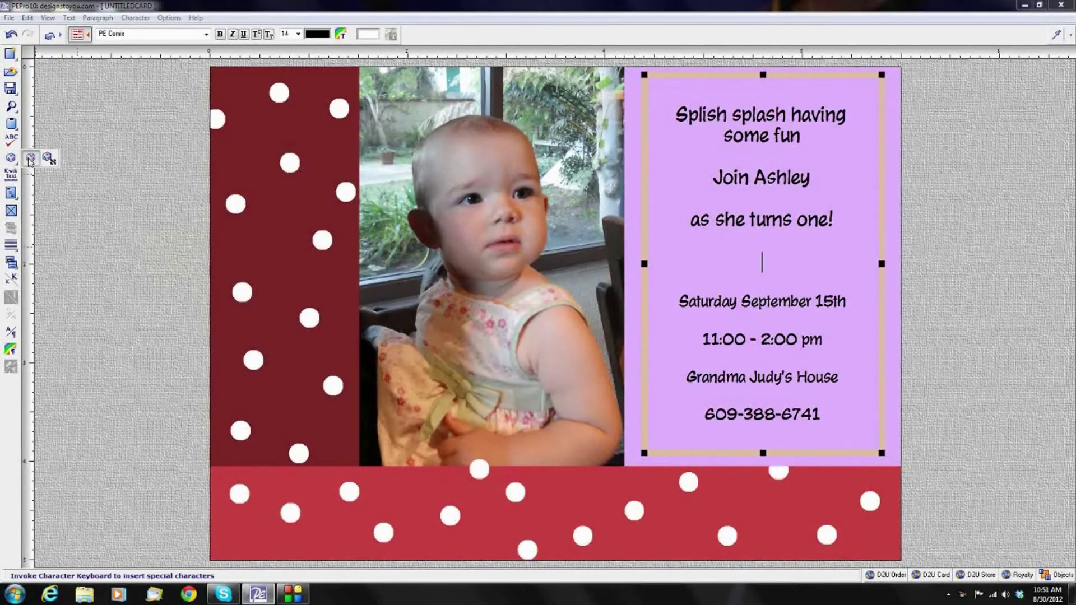
# Step: Set the Character Keyboard font to CBD Celebration Dings
pyautogui.click(30, 159)
pyautogui.click(205, 154)
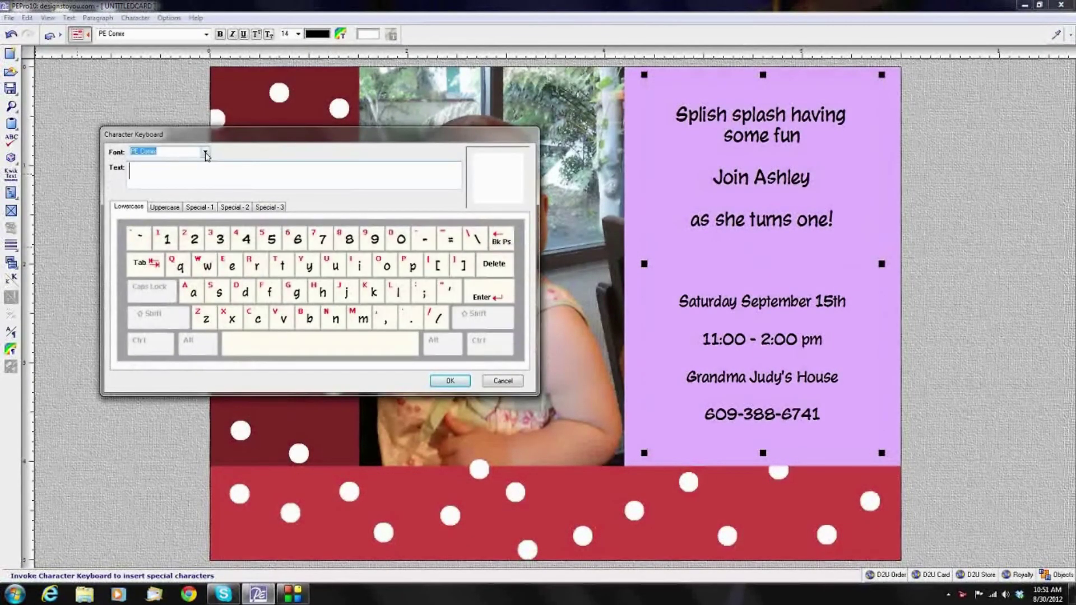
pyautogui.press('c')
pyautogui.press('Return')
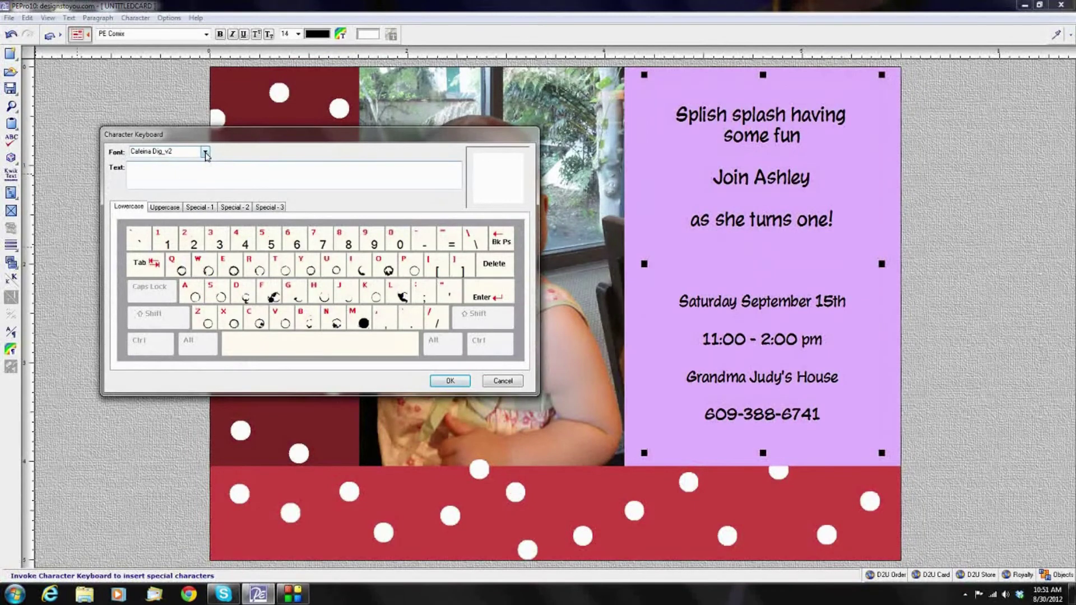
pyautogui.click(206, 153)
pyautogui.moveTo(205, 178); pyautogui.dragTo(205, 184)
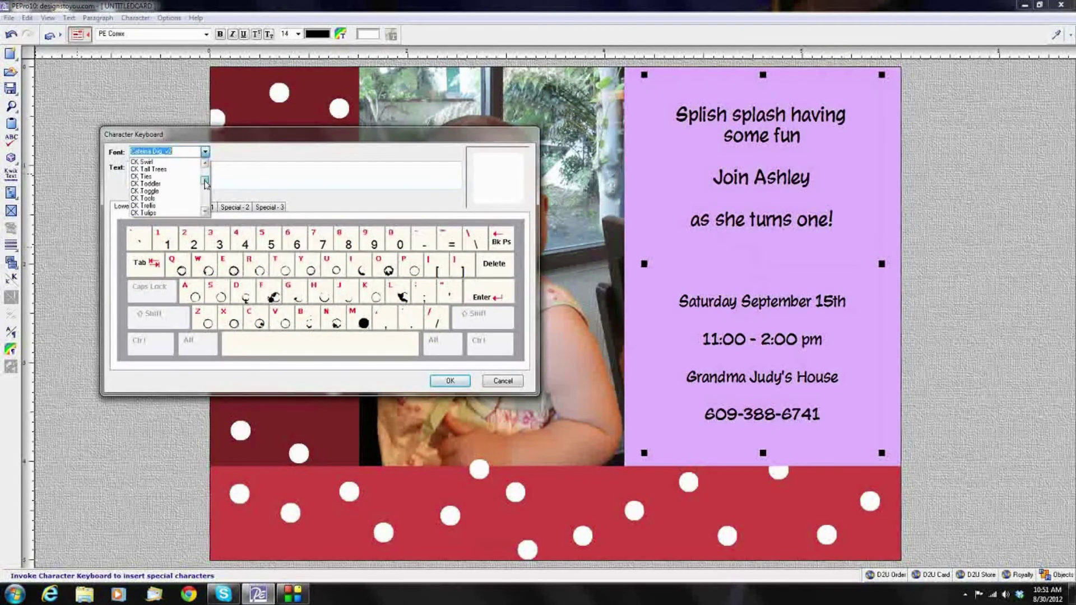
pyautogui.press('c')
pyautogui.press('Return')
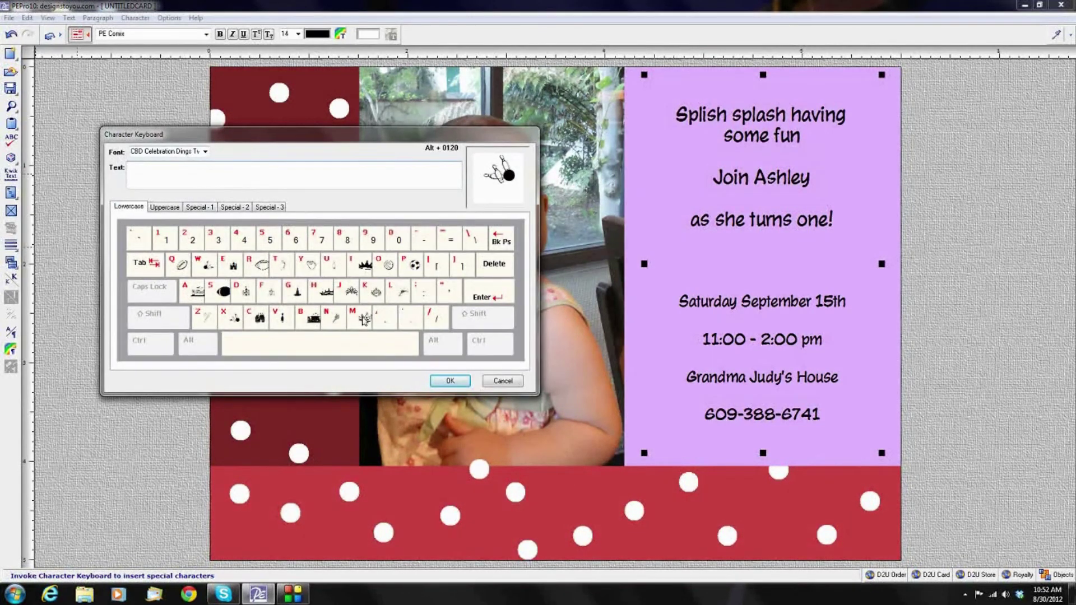
# Step: Insert the crown symbol above the date line and enlarge it twice with Text Larger
pyautogui.click(450, 381)
pyautogui.click(18, 245)
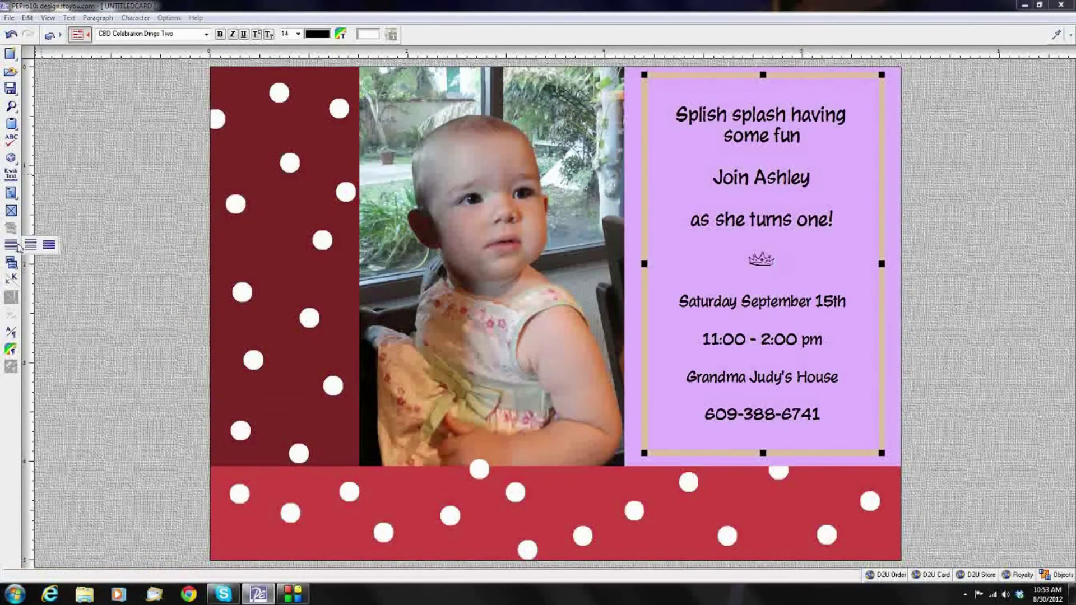
pyautogui.hotkey('shift', 'Left')
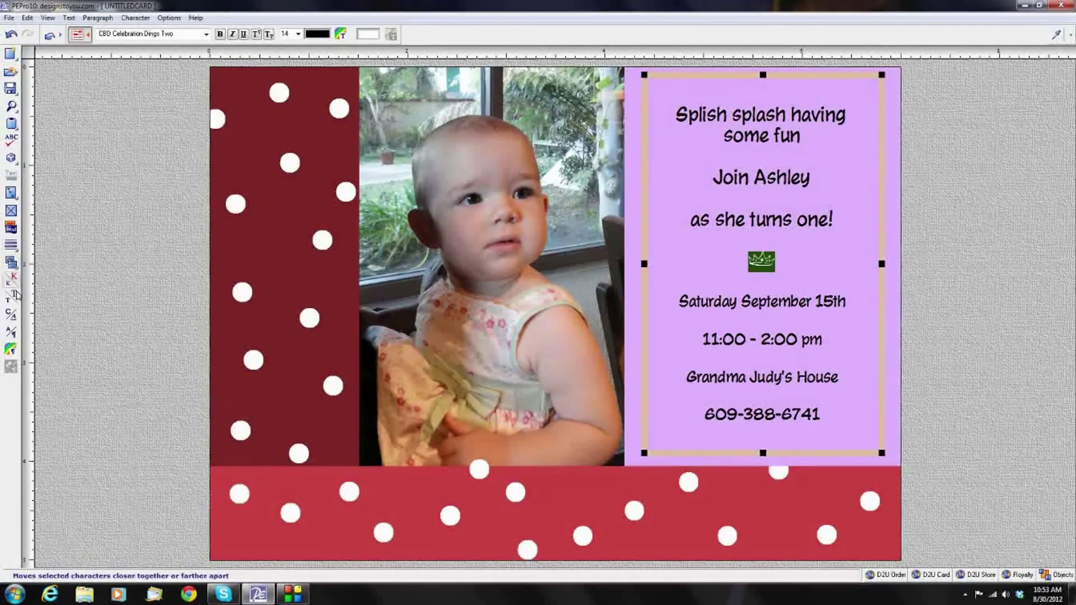
pyautogui.click(16, 297)
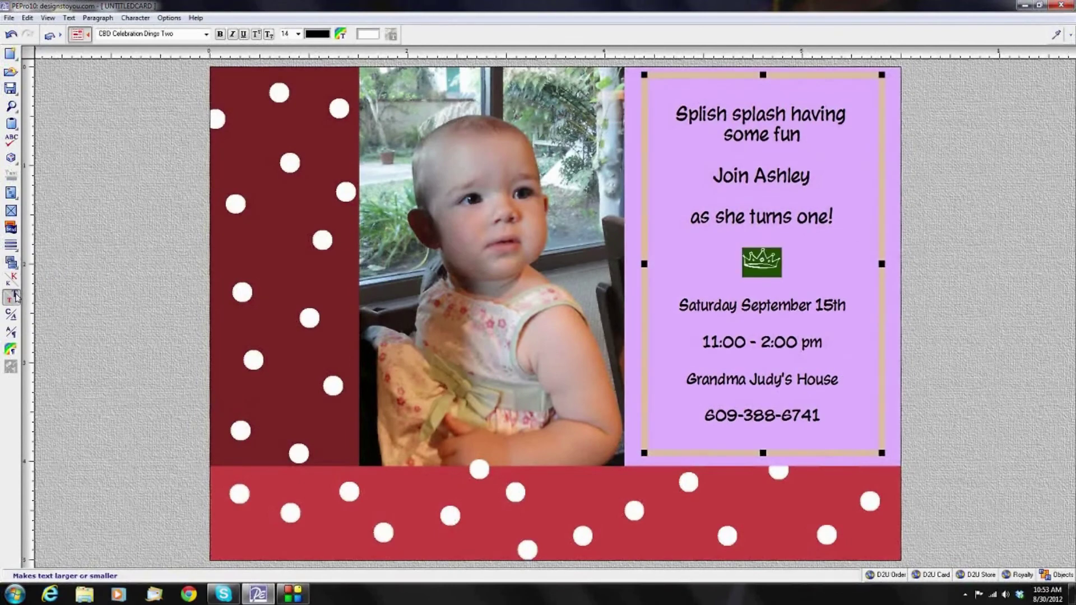
pyautogui.click(16, 297)
pyautogui.click(100, 281)
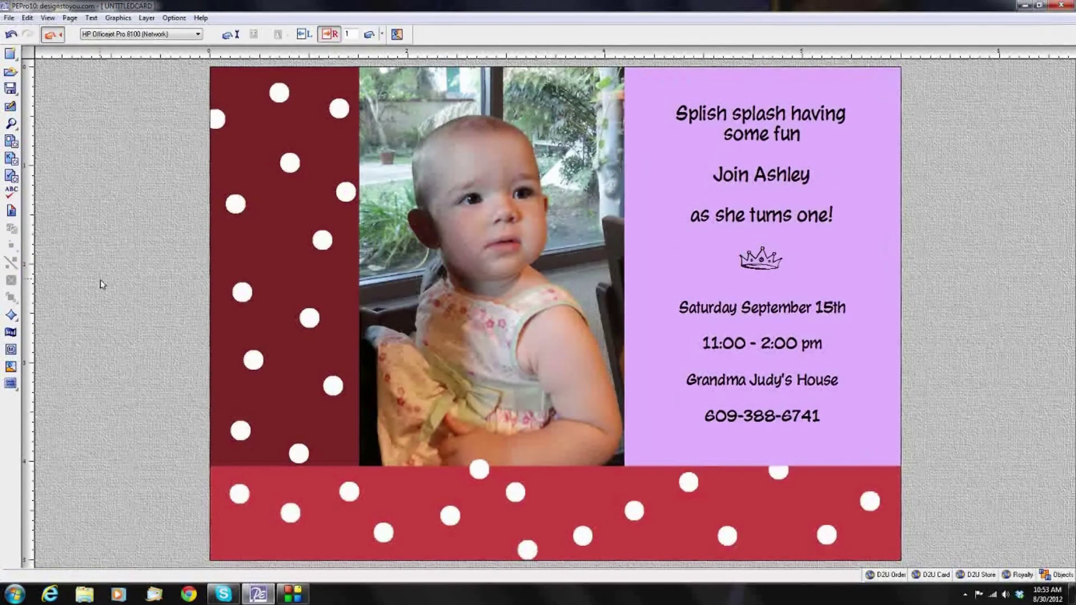